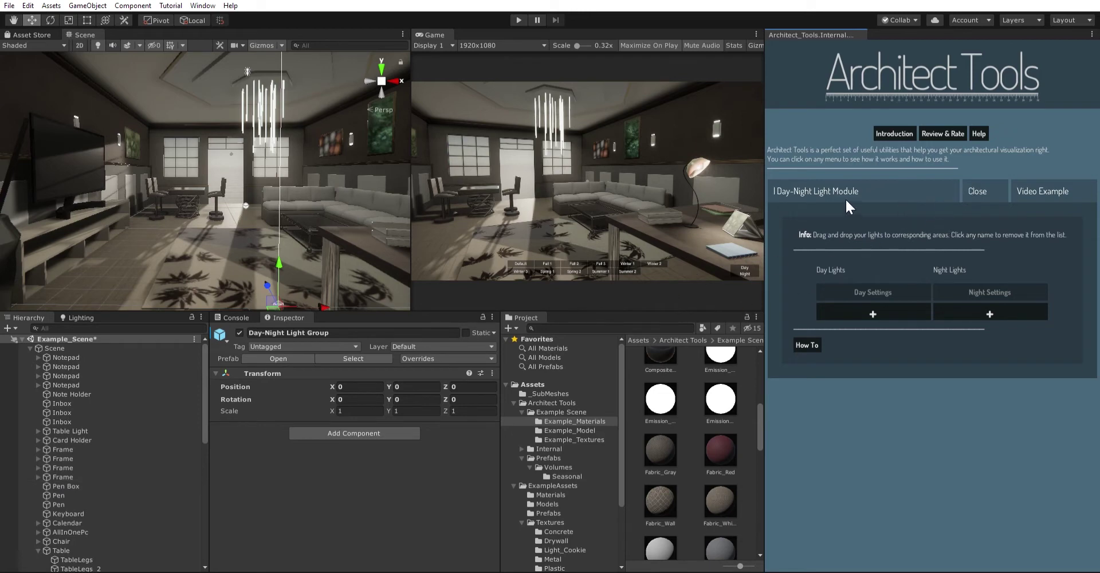
- Expand the Day-Night Light Group with its Day Settings and Night Settings children in the scene hierarchy
scroll(51, 462, down, 10)
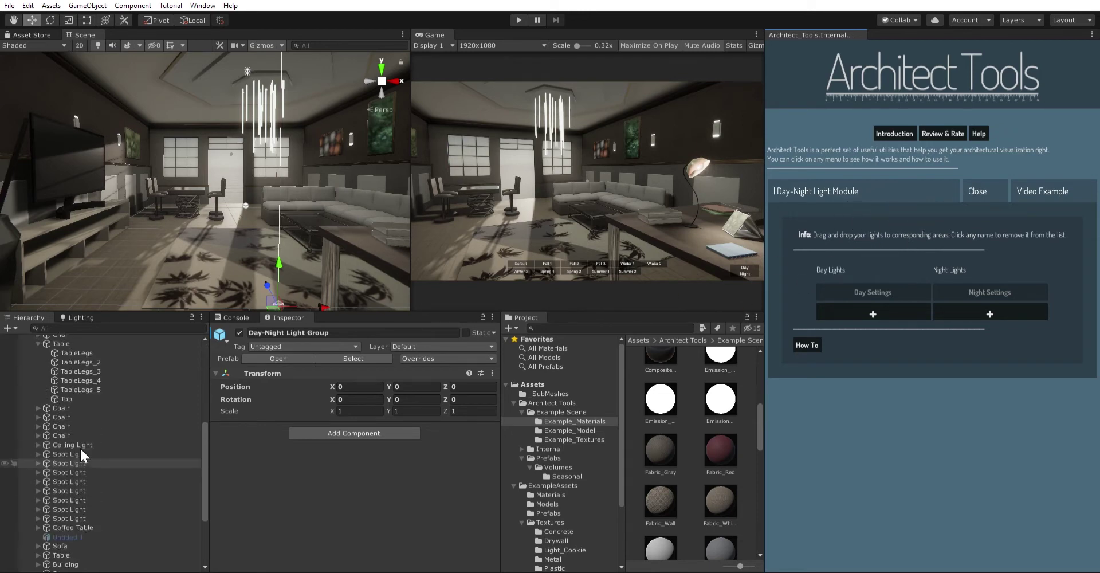
click(30, 558)
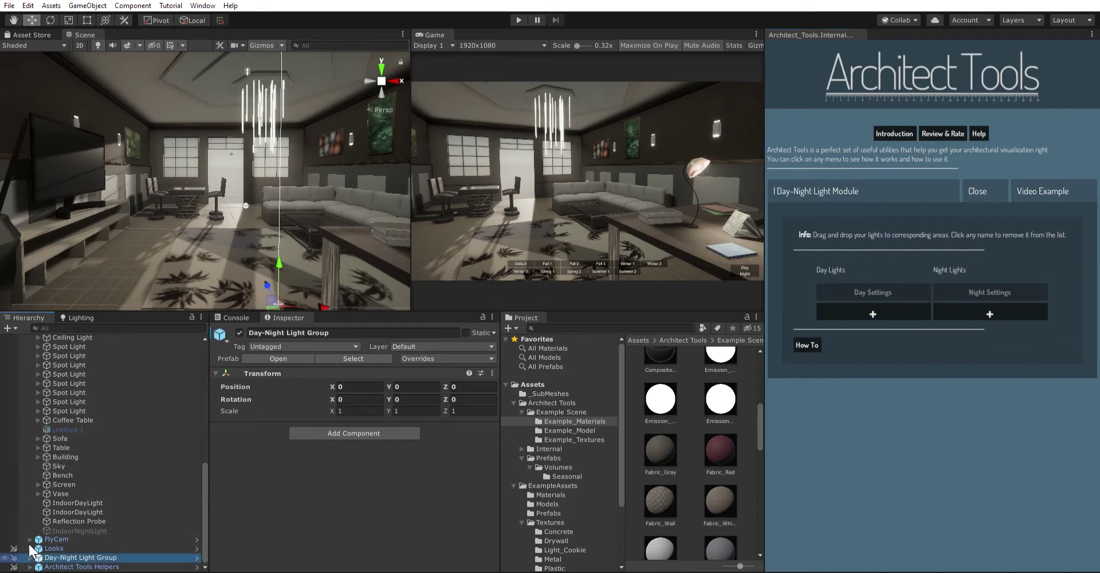
scroll(81, 528, down, 1)
click(109, 539)
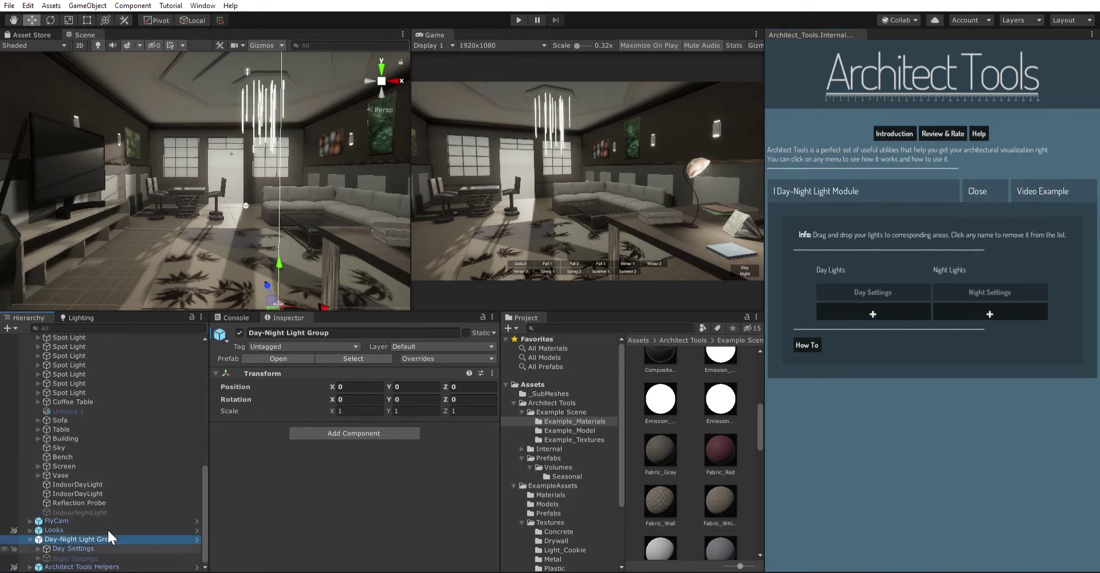
click(37, 548)
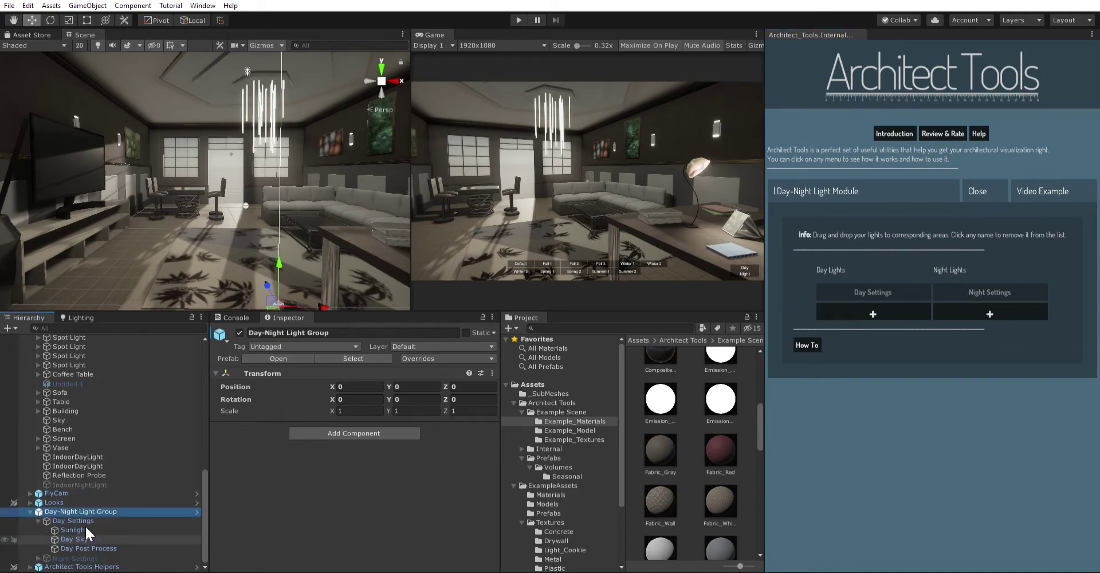
click(37, 556)
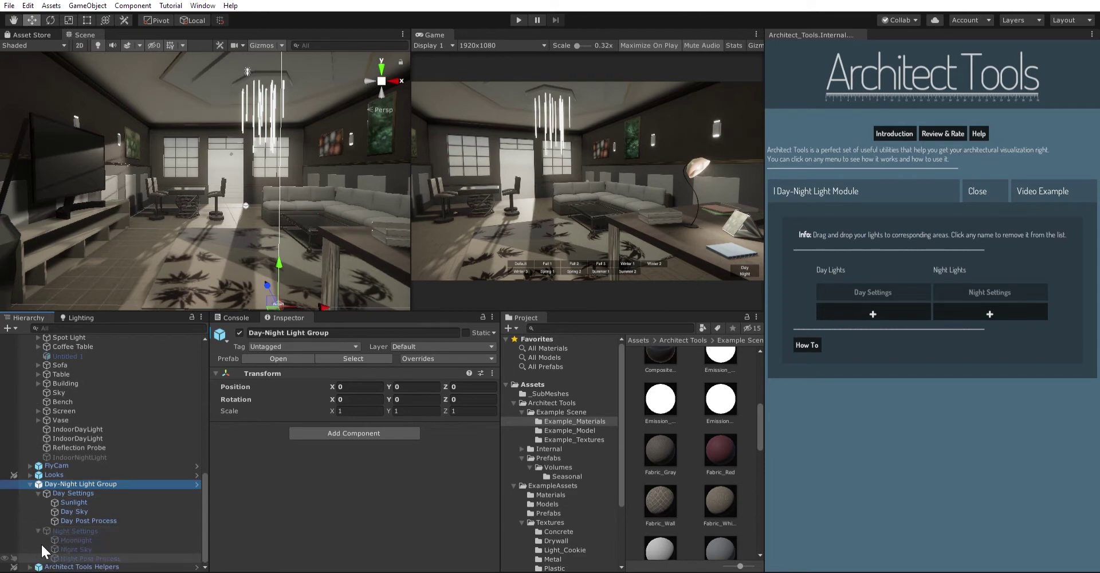
- Examine the Day Settings, Day Sky and Day Post Process objects, and collapse the Day Settings and Night Settings groups
click(90, 494)
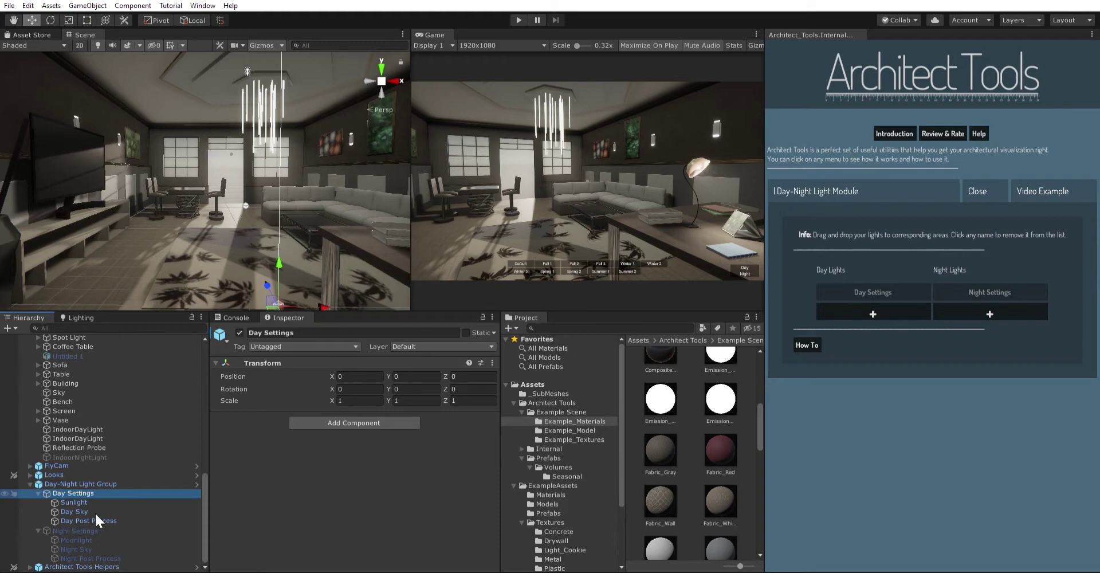
click(95, 511)
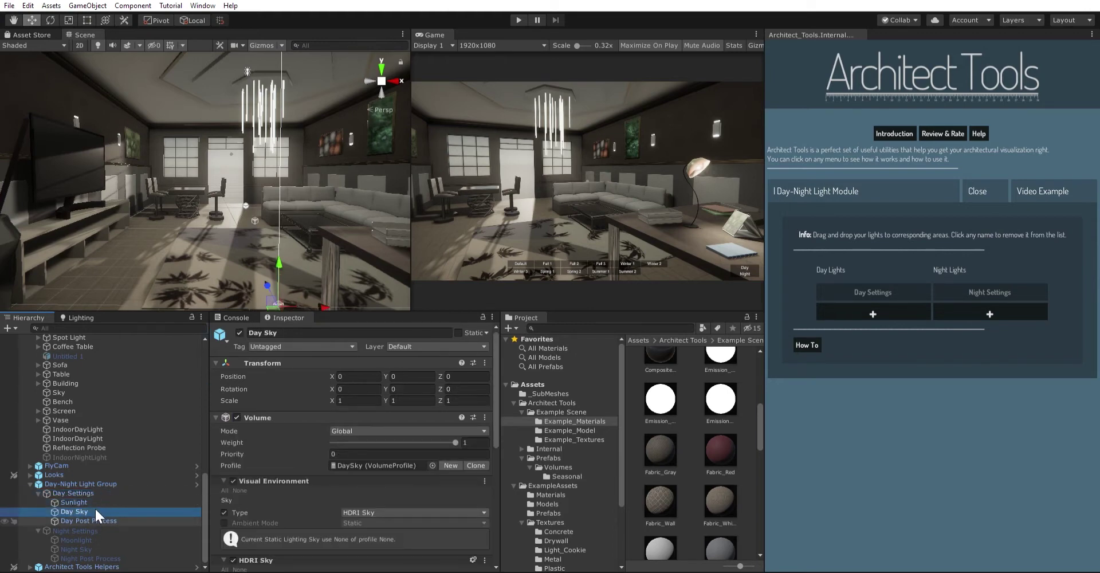
click(96, 520)
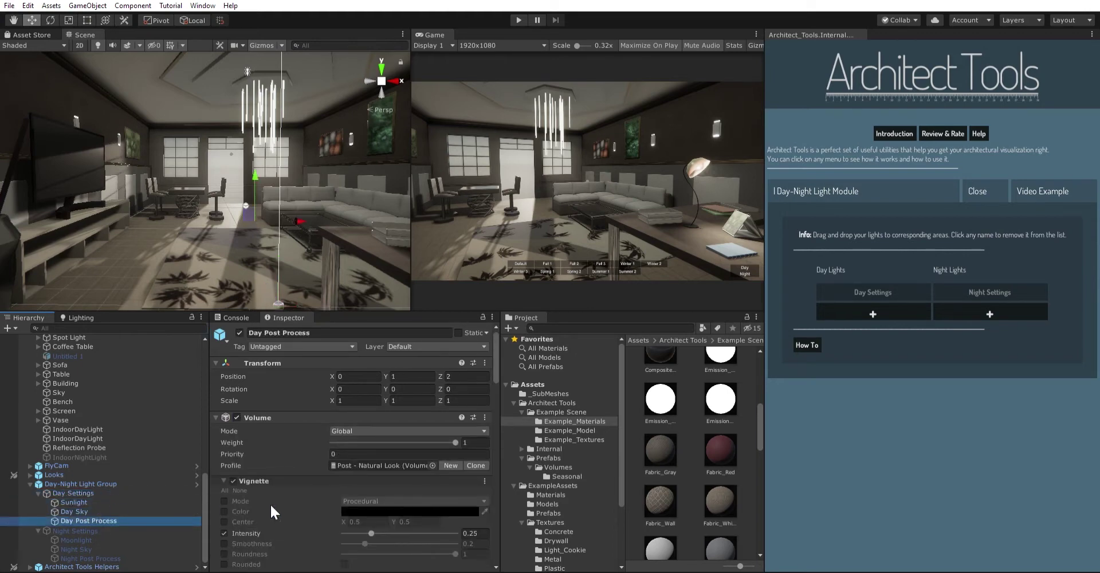
scroll(264, 502, down, 5)
scroll(260, 501, up, 10)
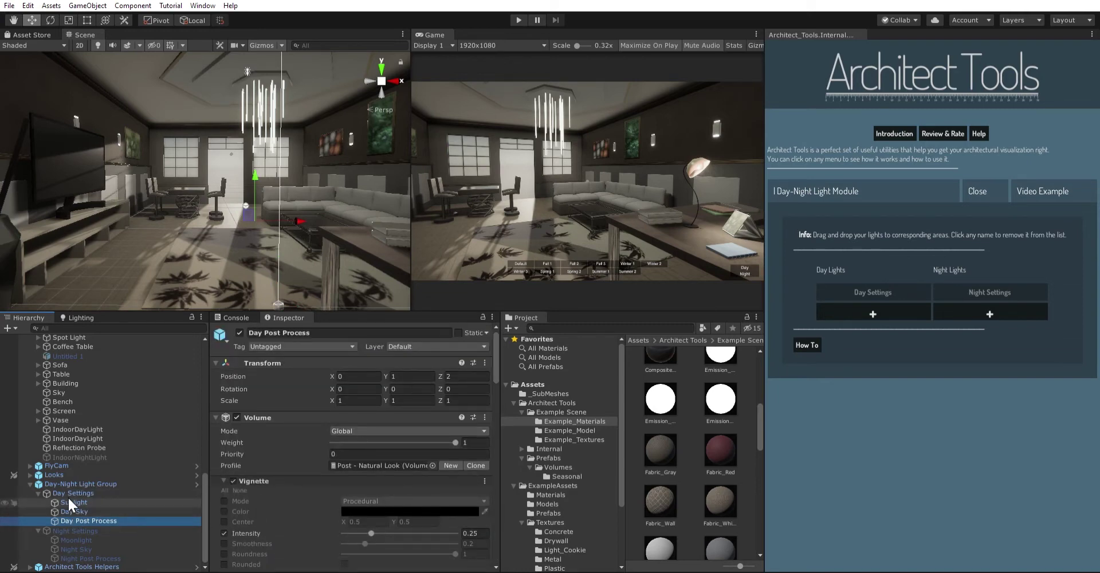
click(38, 492)
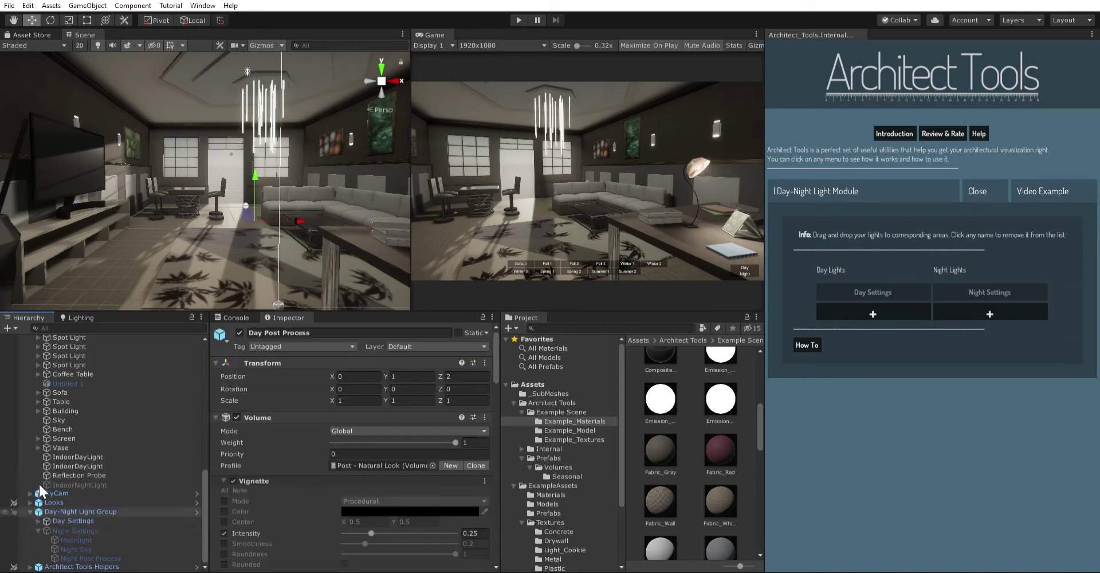
click(37, 529)
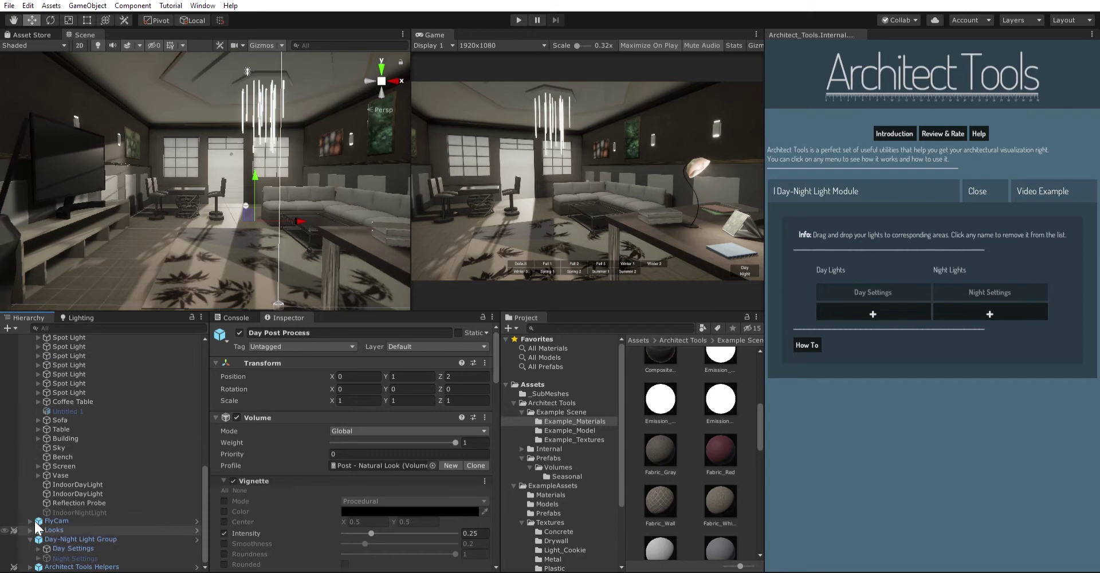
- Try adjusting the rotation of the Sunlight object under Day Settings, and collapse that group
click(72, 546)
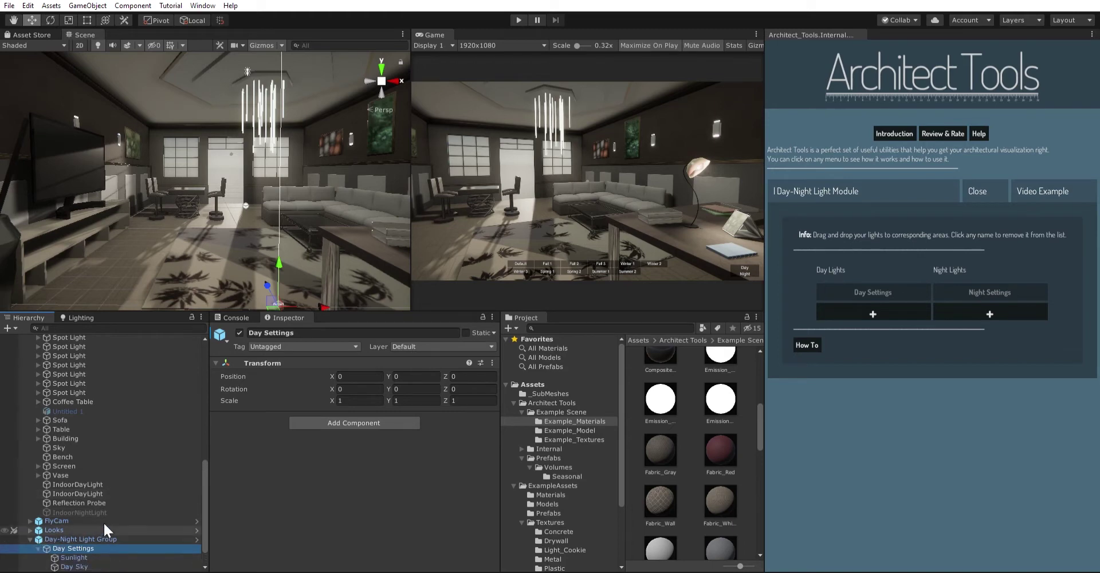
key(Right)
key(Down)
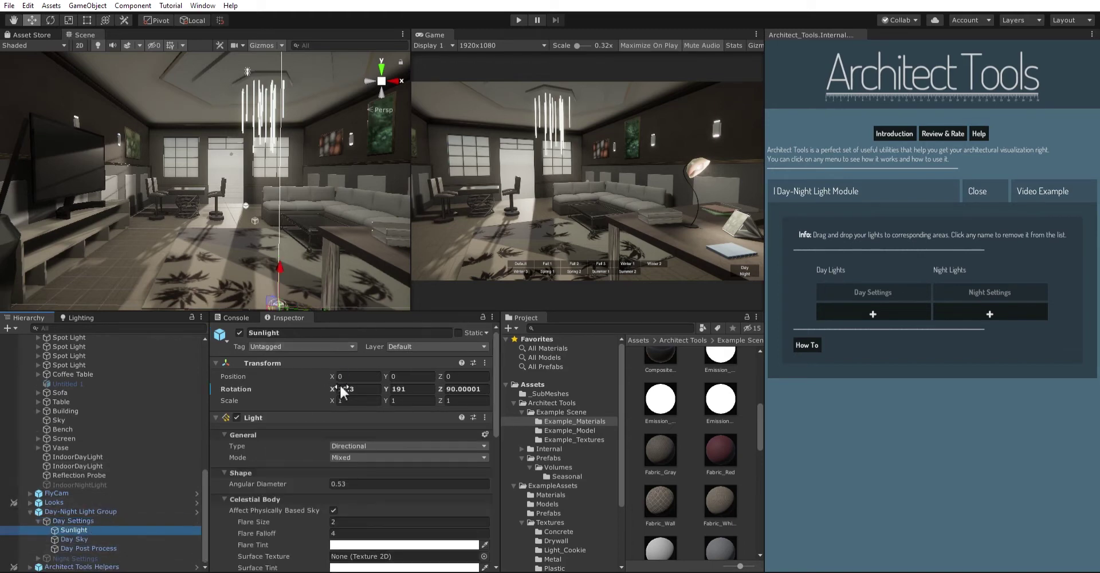
mouse_move(339, 383)
mouse_down()
mouse_move(528, 372)
mouse_move(338, 376)
mouse_move(392, 387)
mouse_move(401, 376)
mouse_move(451, 376)
mouse_move(317, 379)
mouse_move(381, 385)
mouse_move(352, 383)
mouse_up()
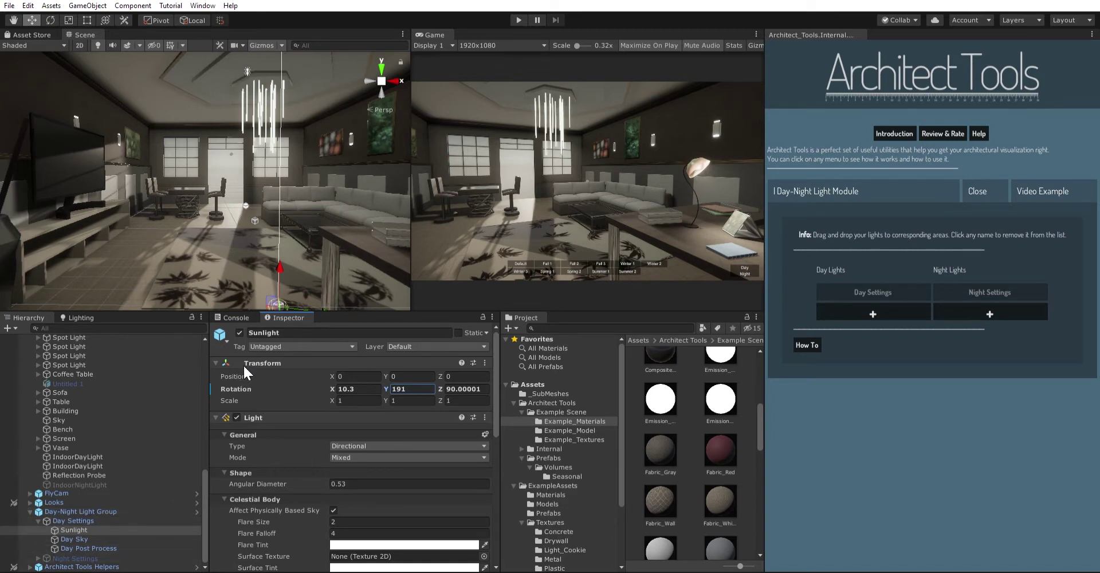
click(36, 507)
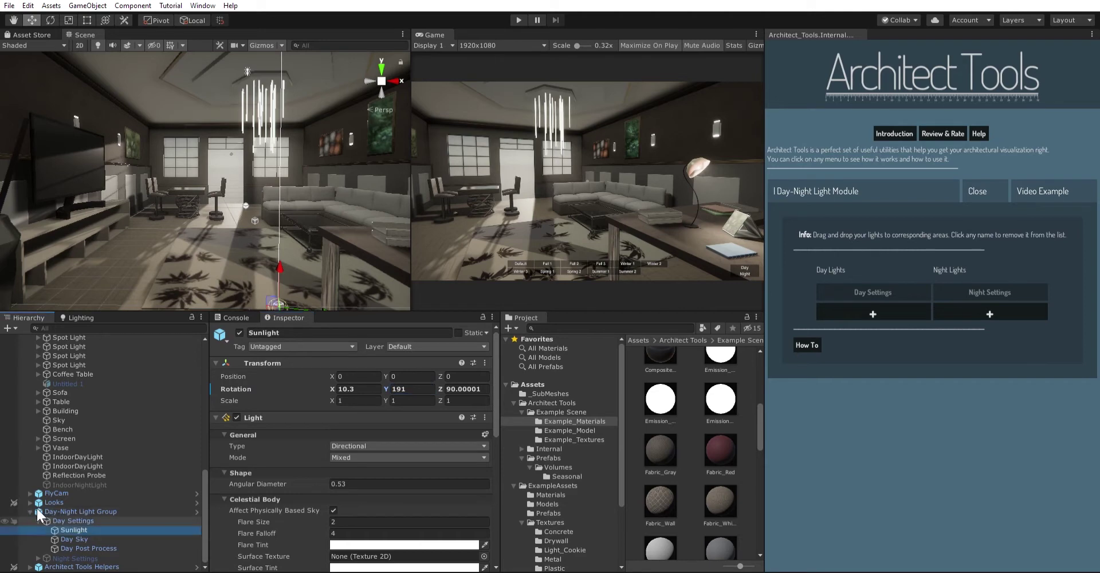
click(39, 519)
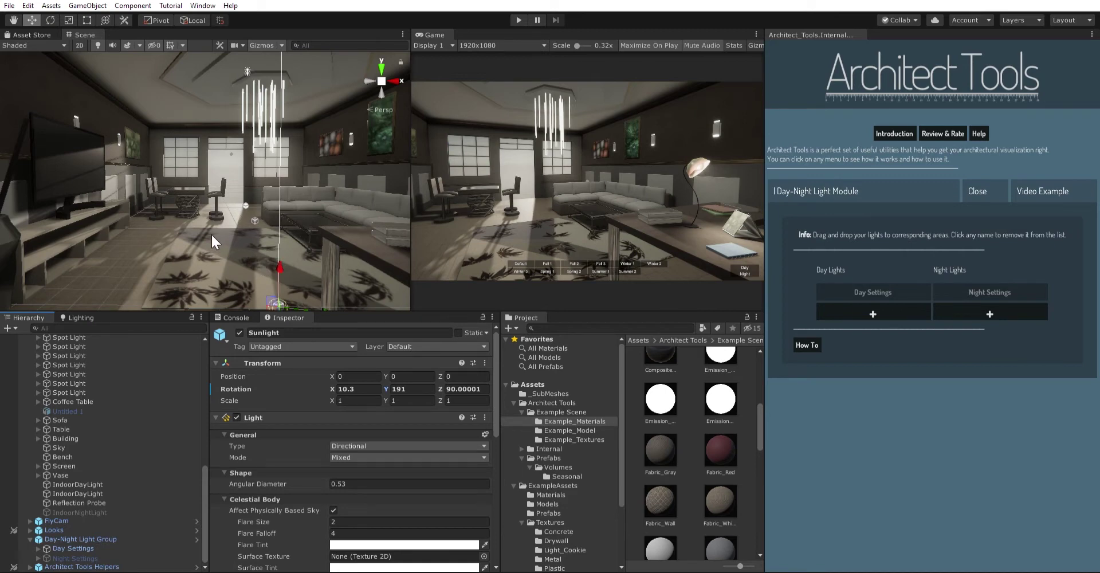
- Run the scene in play mode and switch its lighting from day to night
right_drag(206, 233, 440, 170)
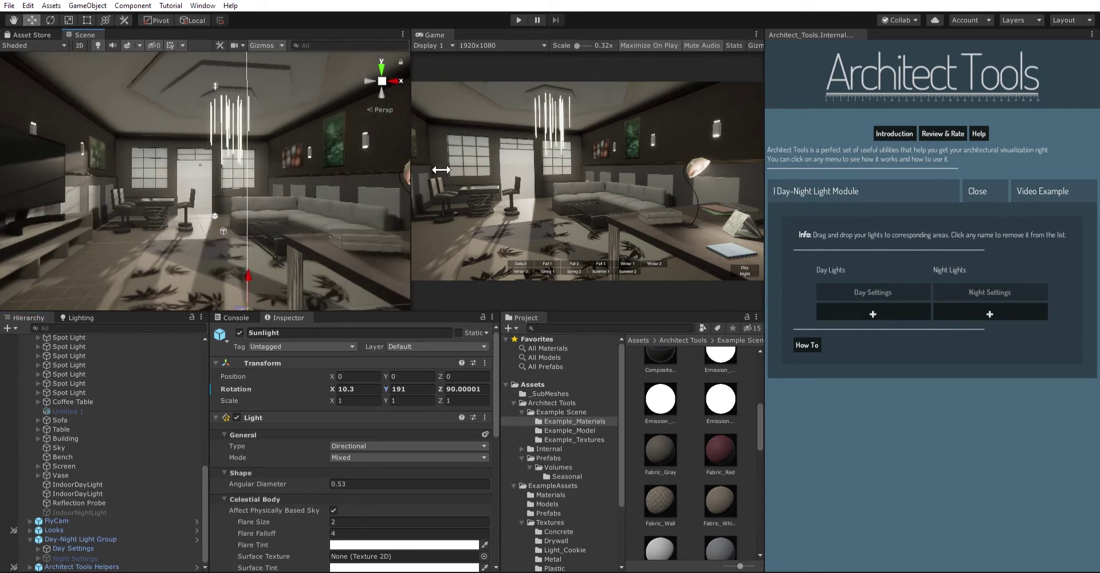
click(648, 34)
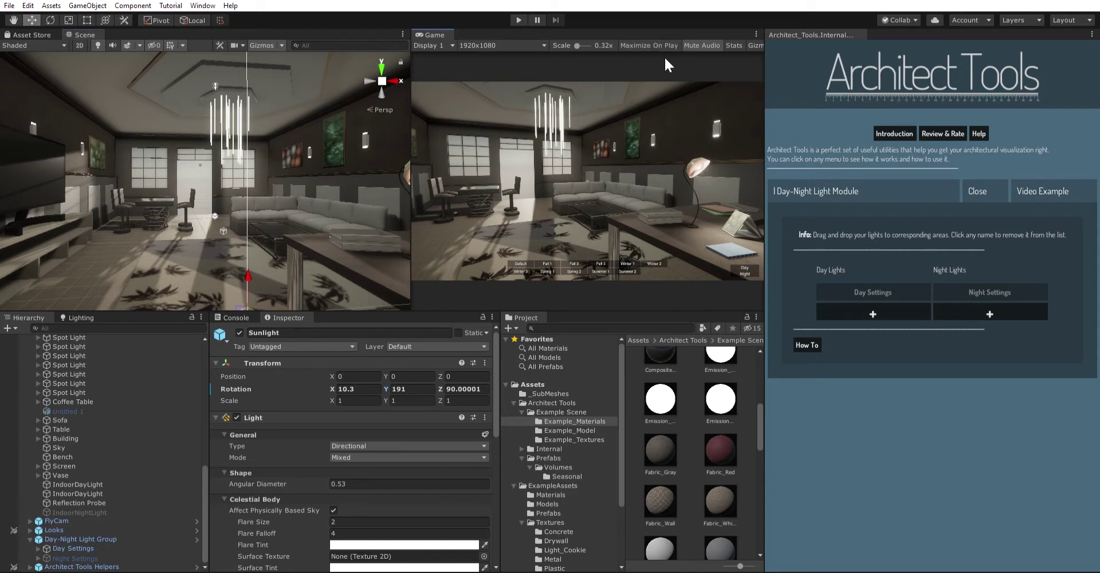
click(518, 10)
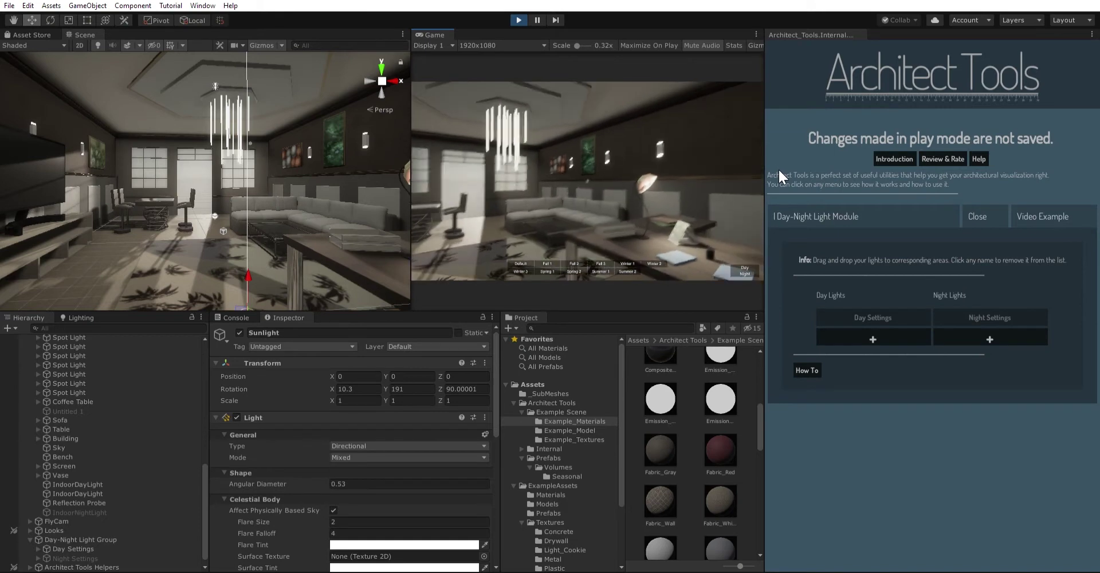
click(754, 195)
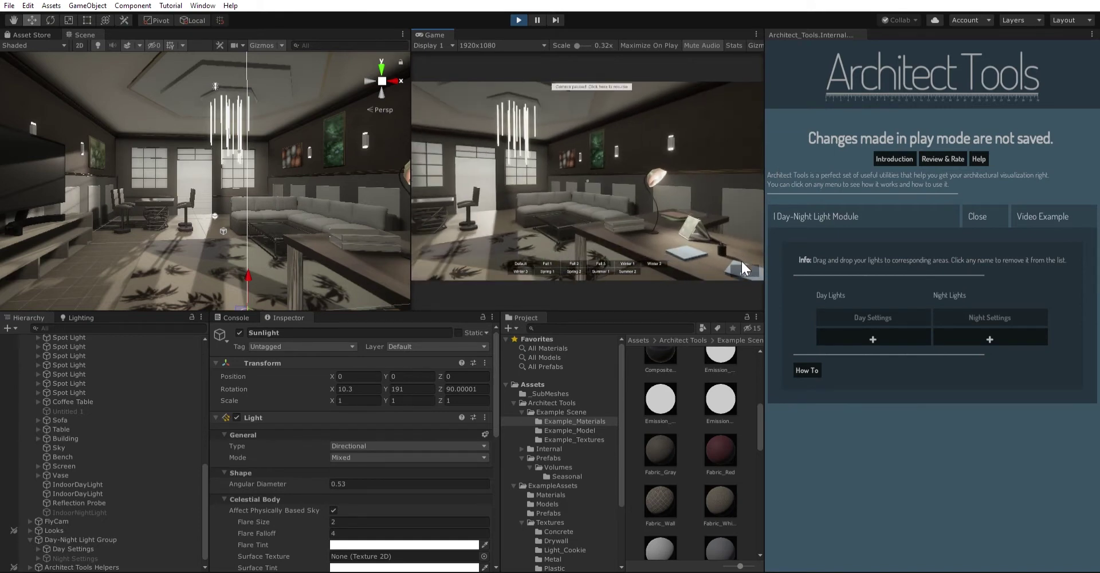
click(741, 260)
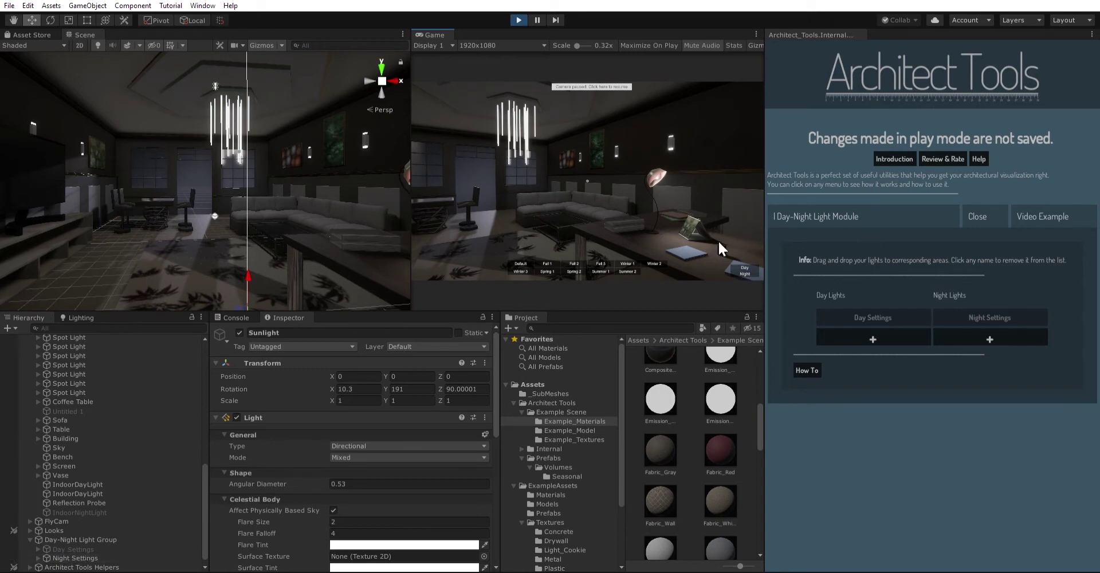
- Toggle the running scene between day and night lighting, ending on day, and exit play mode
click(744, 251)
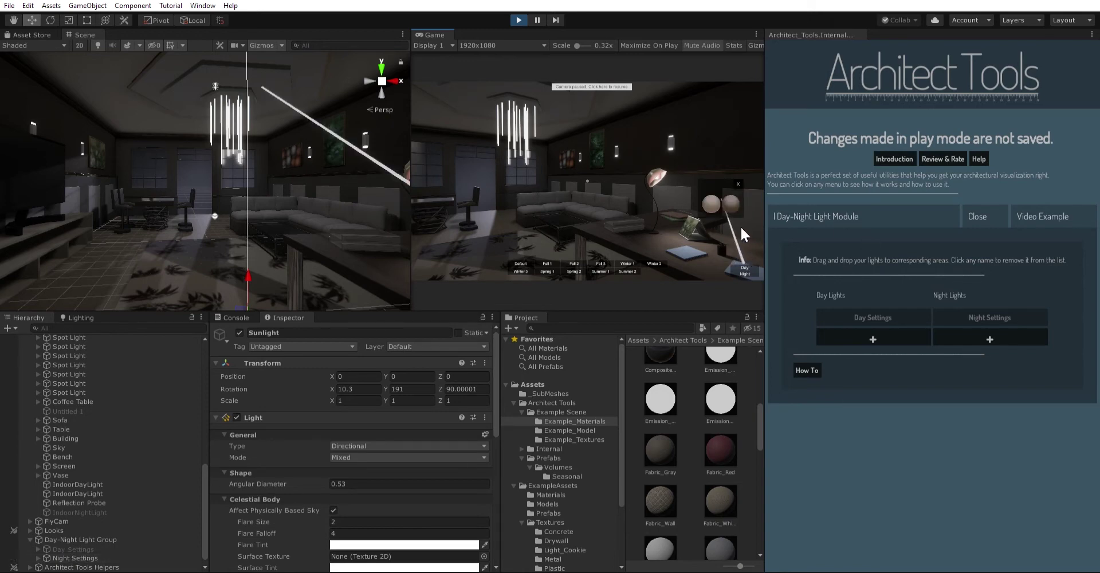
click(738, 181)
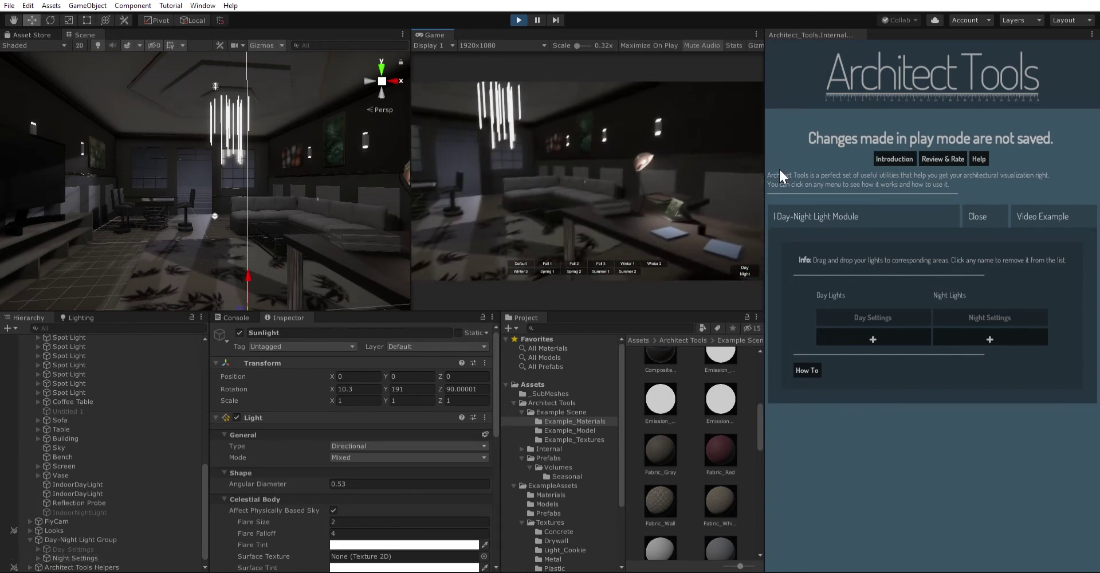
click(744, 255)
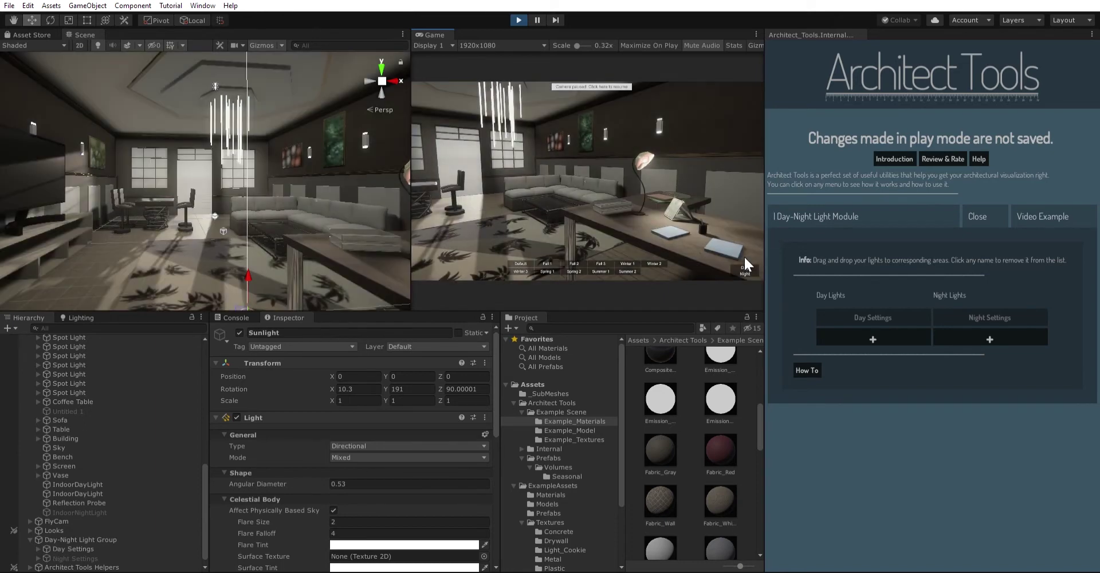
click(741, 259)
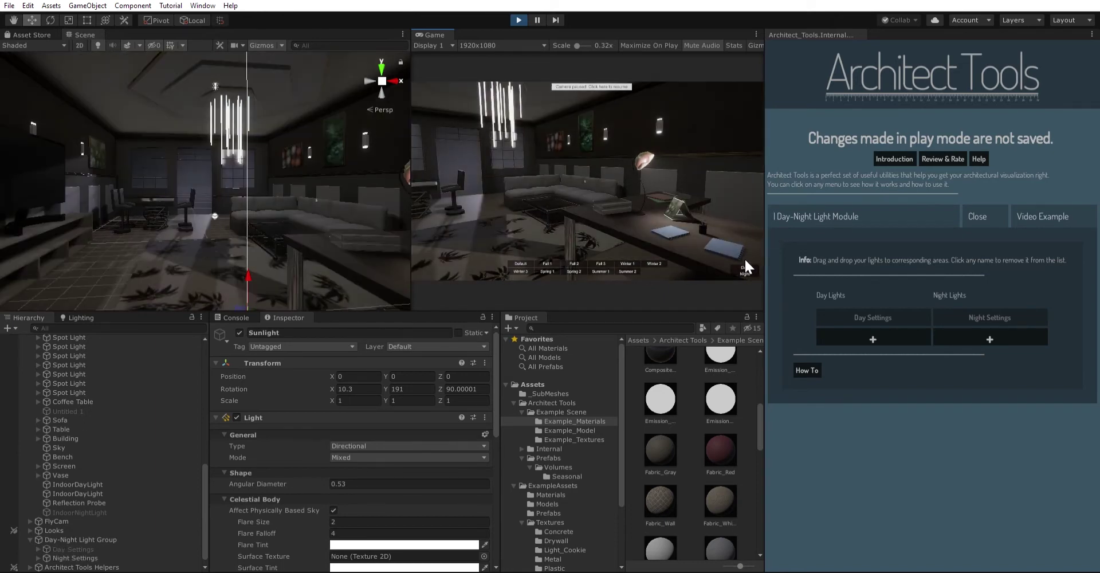
click(747, 255)
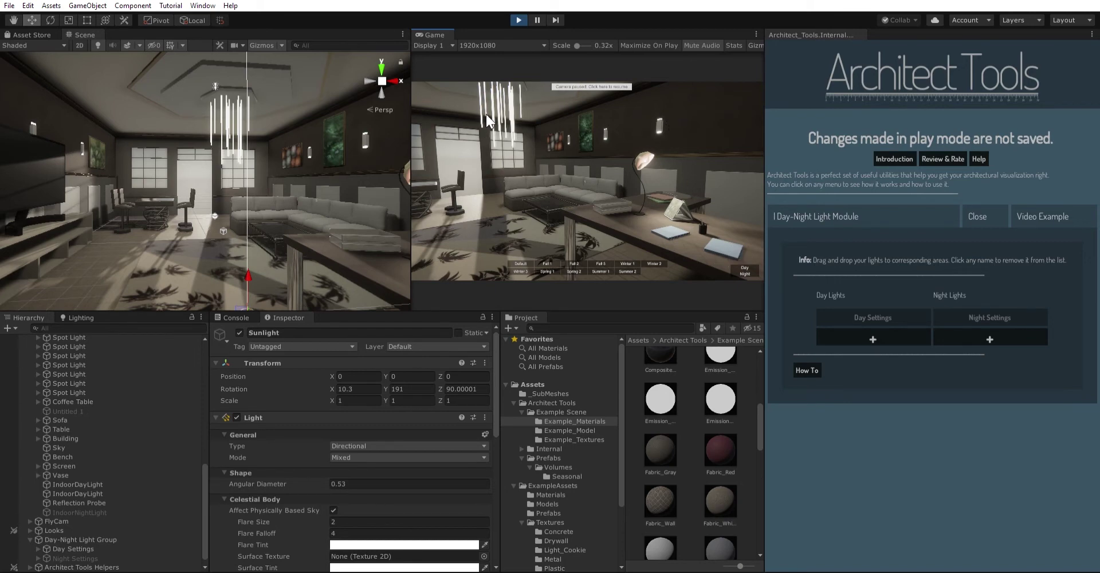
click(519, 19)
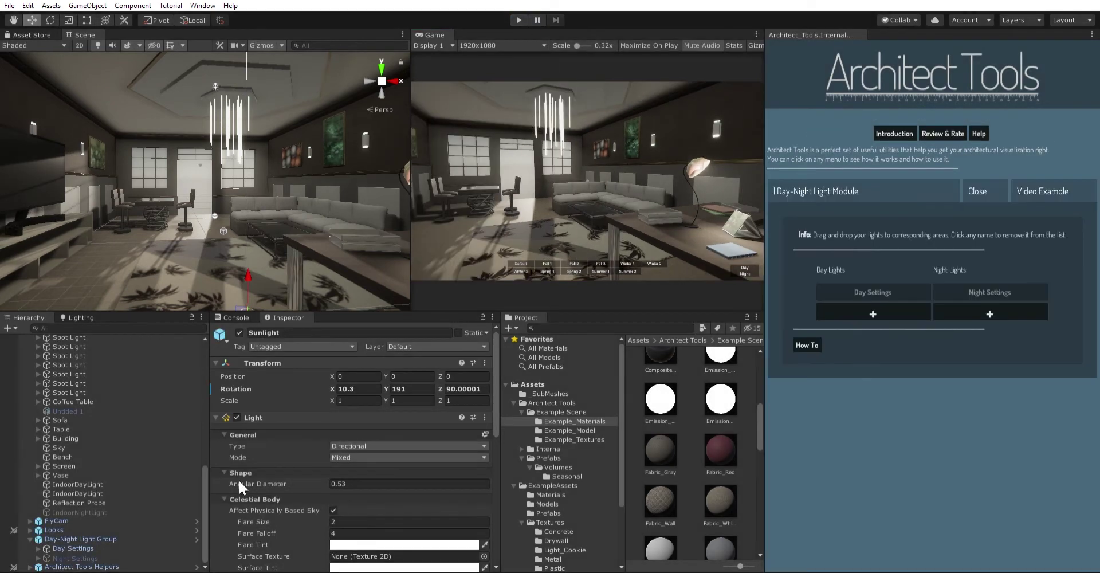
- Filter the scene objects by "Indoo" and select IndoorNightLight together with all the IndoorSpotLight objects
scroll(68, 411, up, 2)
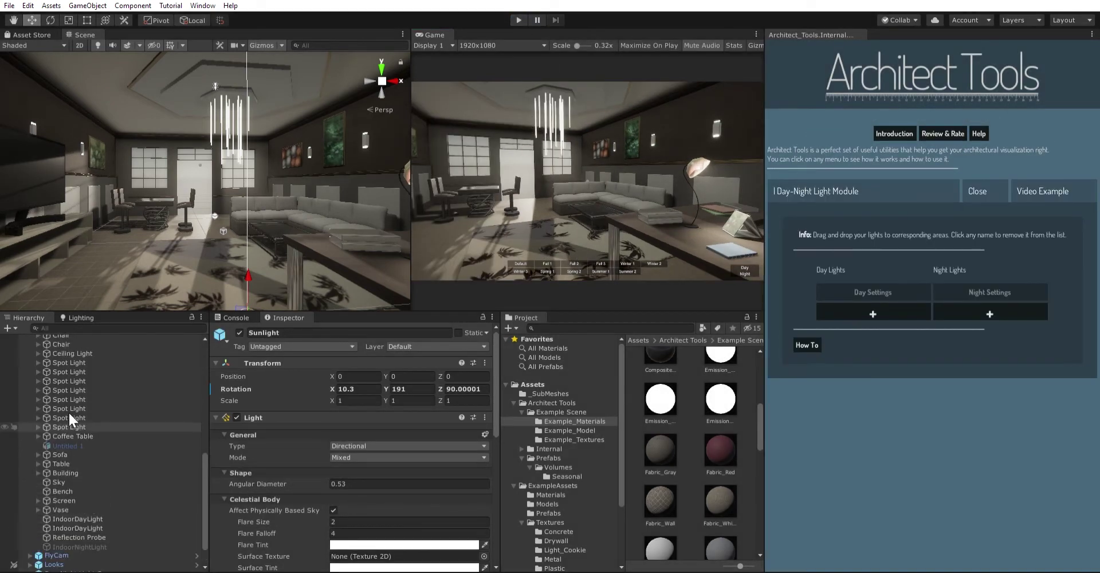
click(97, 327)
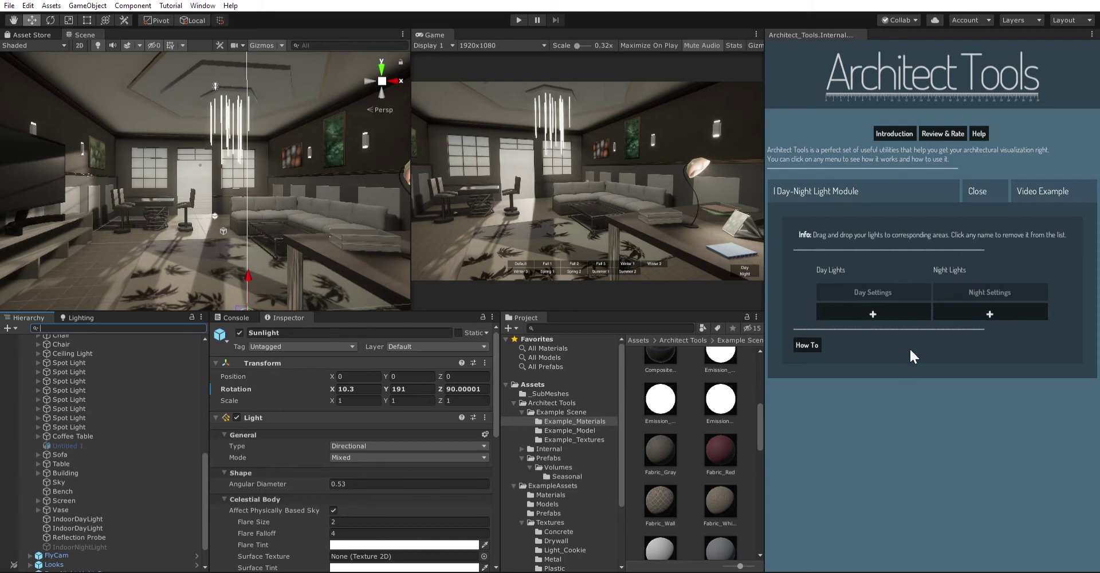
text(Indoo)
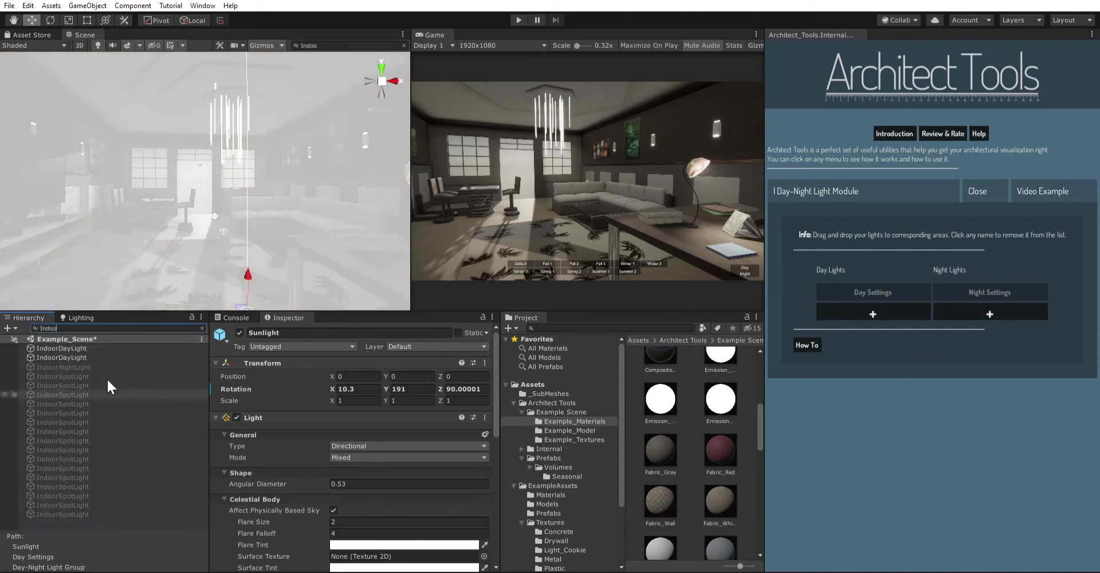
click(81, 366)
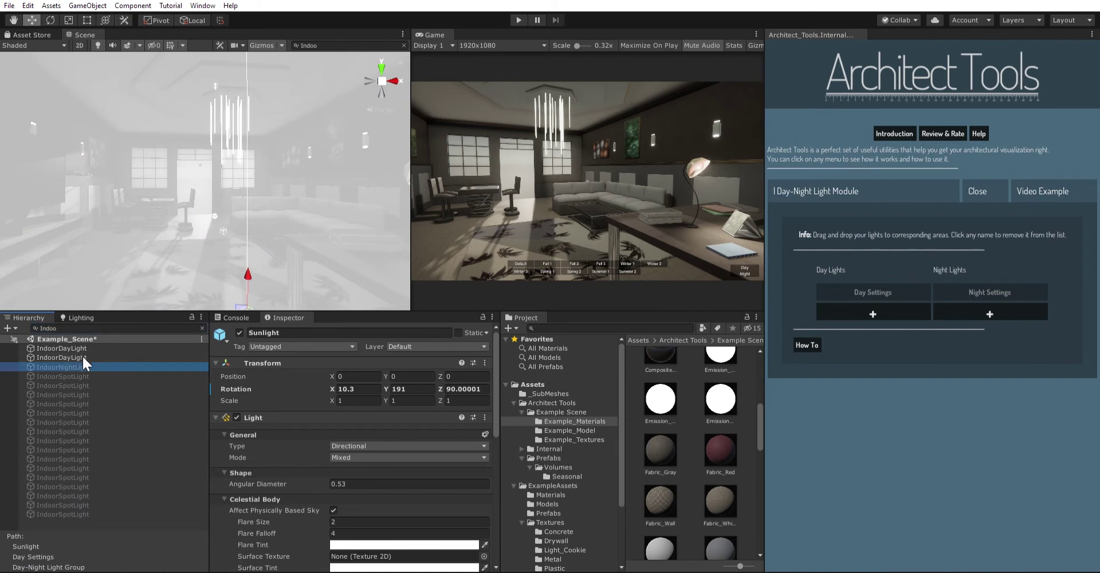
shift+click(82, 512)
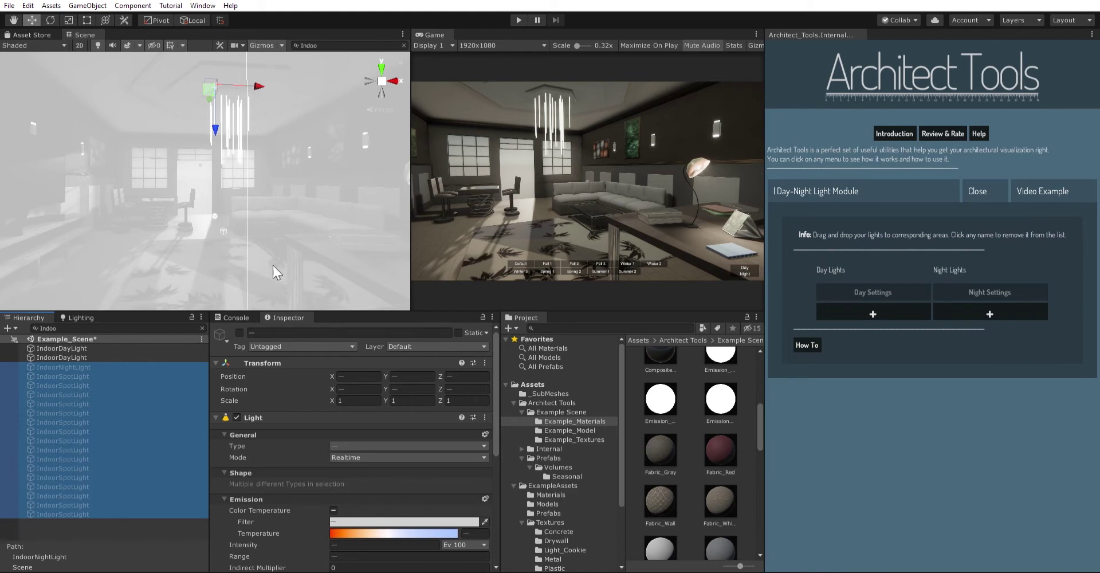
- Preview the selected indoor night lights by toggling them active and inactive, leaving them inactive
click(240, 333)
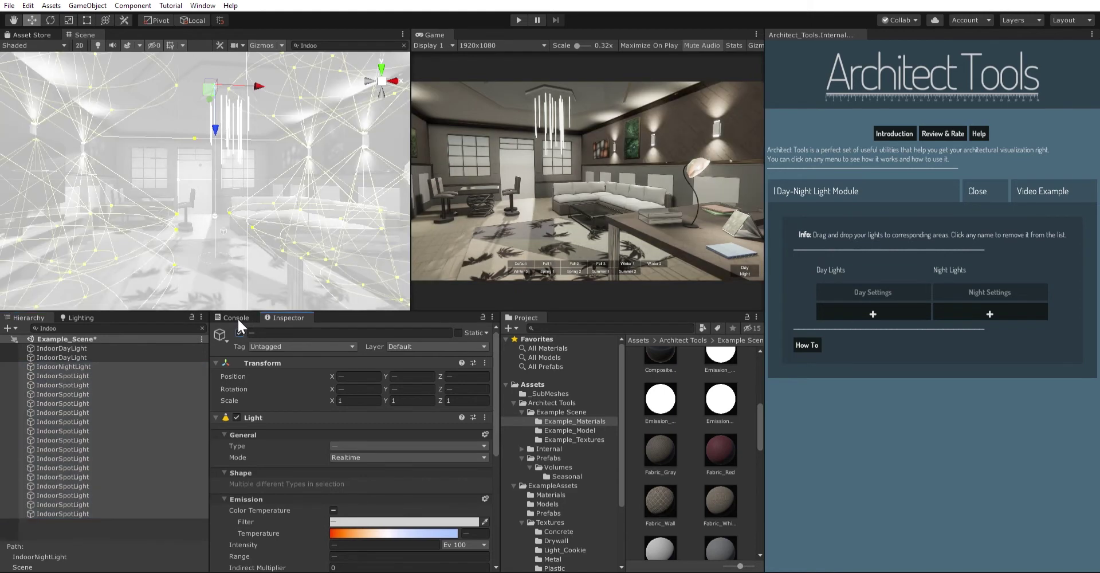
key(alt+shift+a)
key(alt+shift+a)
key(alt+shift+a)
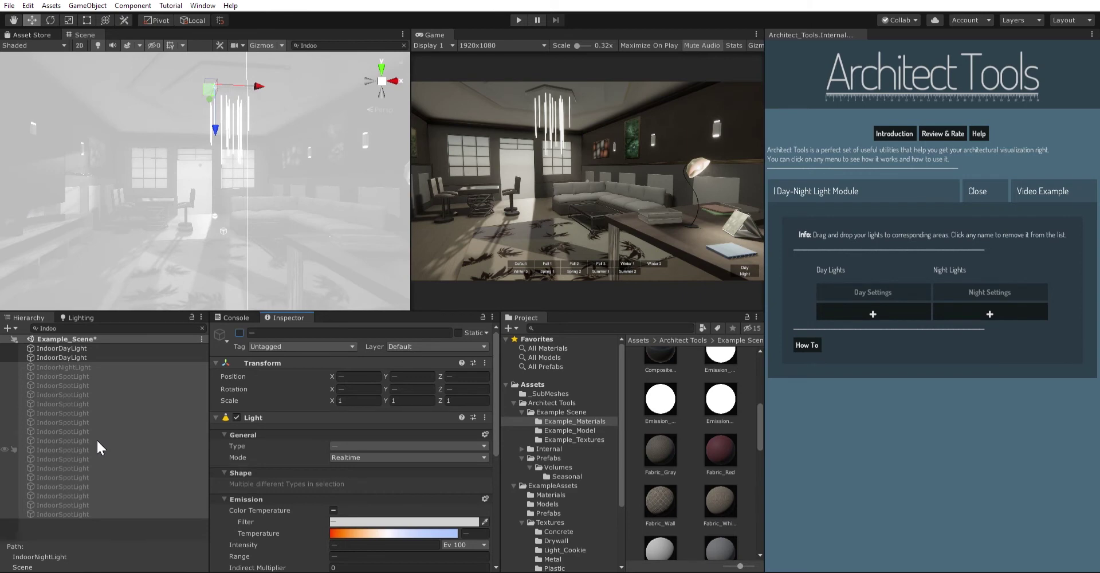
- Add the selected IndoorNightLight and IndoorSpotLight objects to the Night Lights list of the Day-Night Light Module
drag(72, 396, 989, 298)
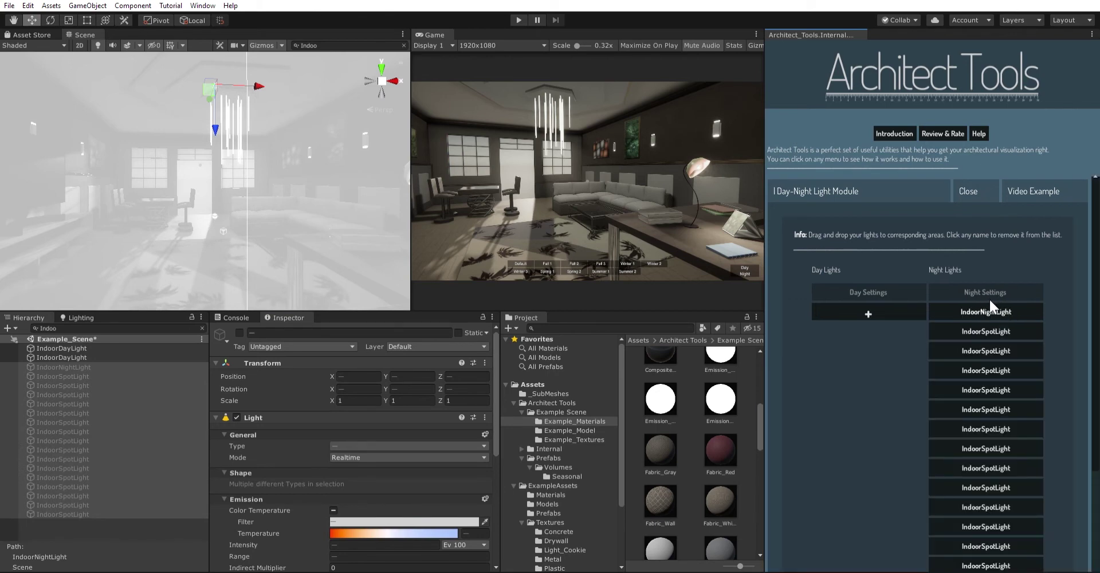
- Add both IndoorDayLight objects to the Day Lights list of the Day-Night Light Module, and clear the scene object filter
scroll(998, 330, down, 5)
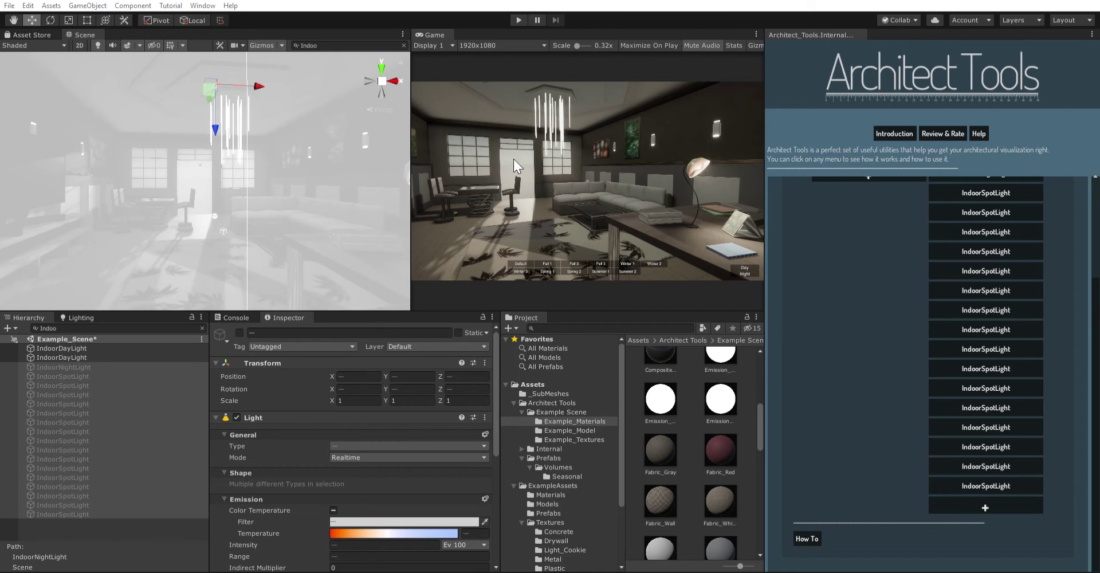
scroll(879, 486, up, 5)
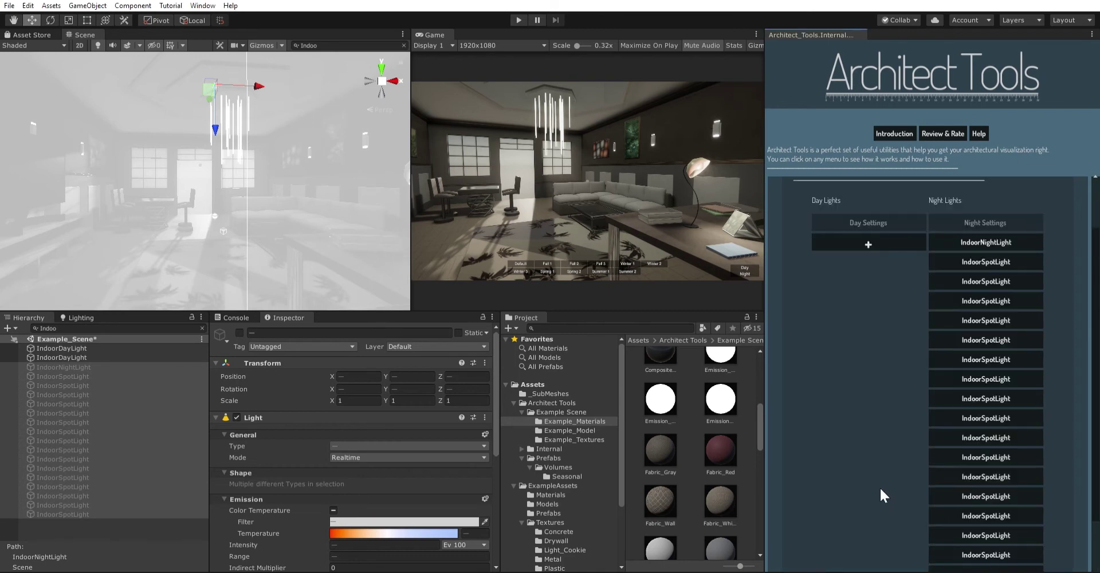
click(81, 348)
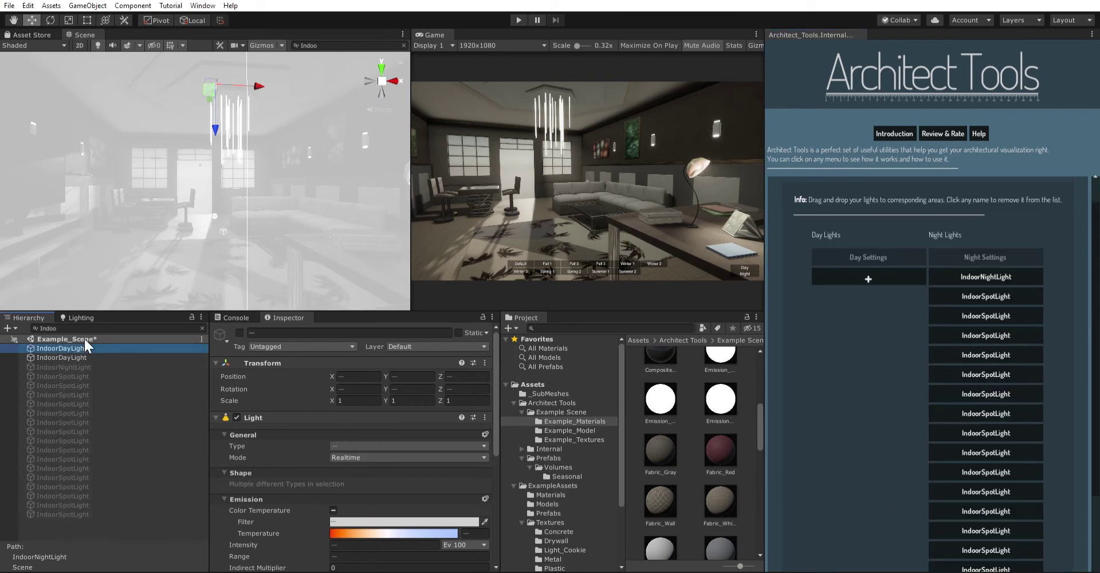
key(shift+Down)
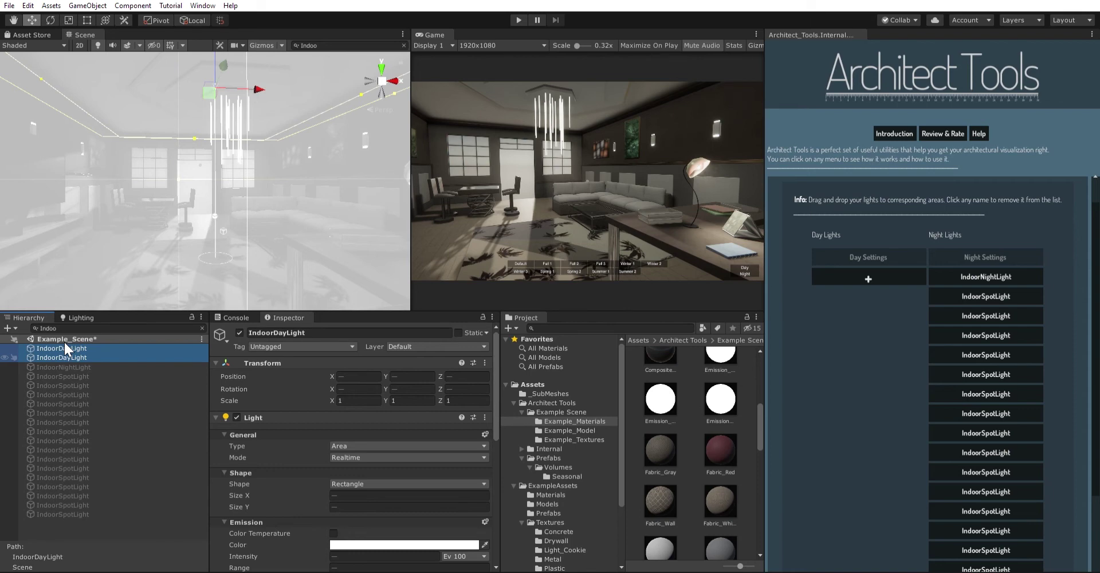
drag(65, 345, 848, 261)
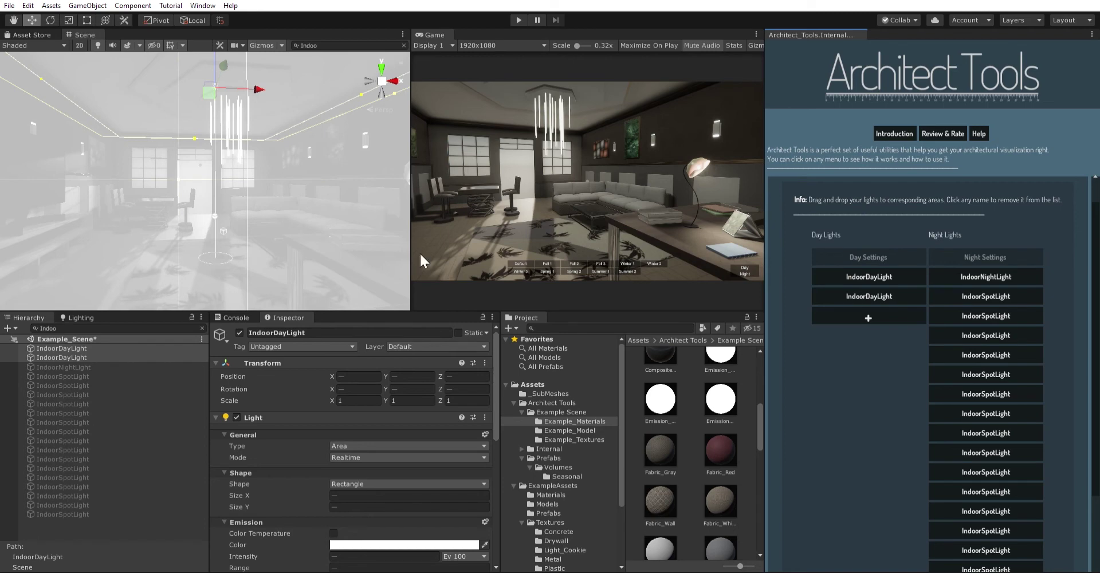
click(216, 318)
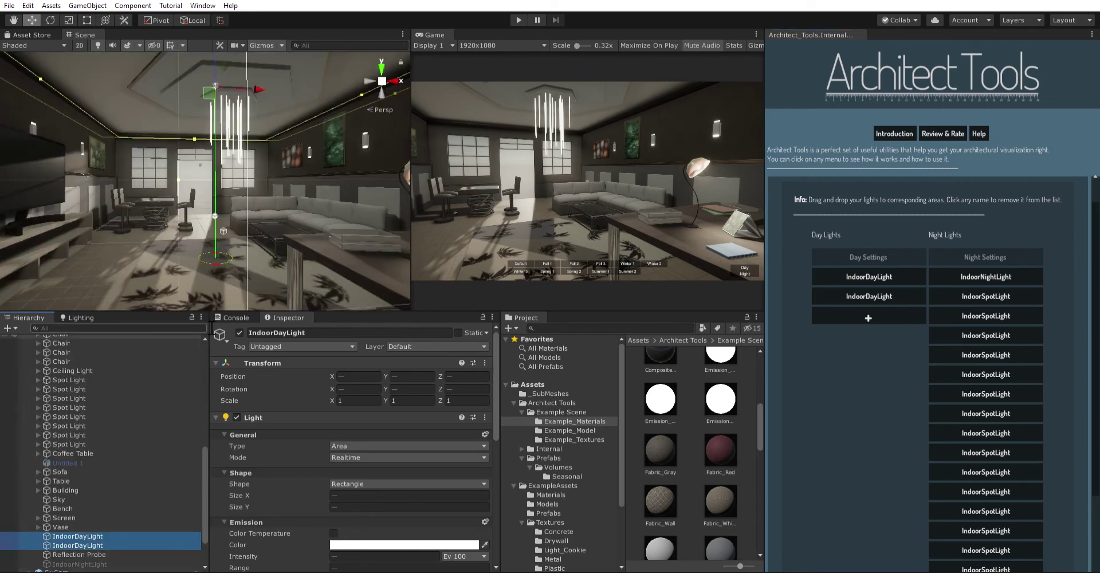
- Enter play mode and toggle the scene repeatedly between night and day lighting to test the assigned lights, ending on day
click(519, 20)
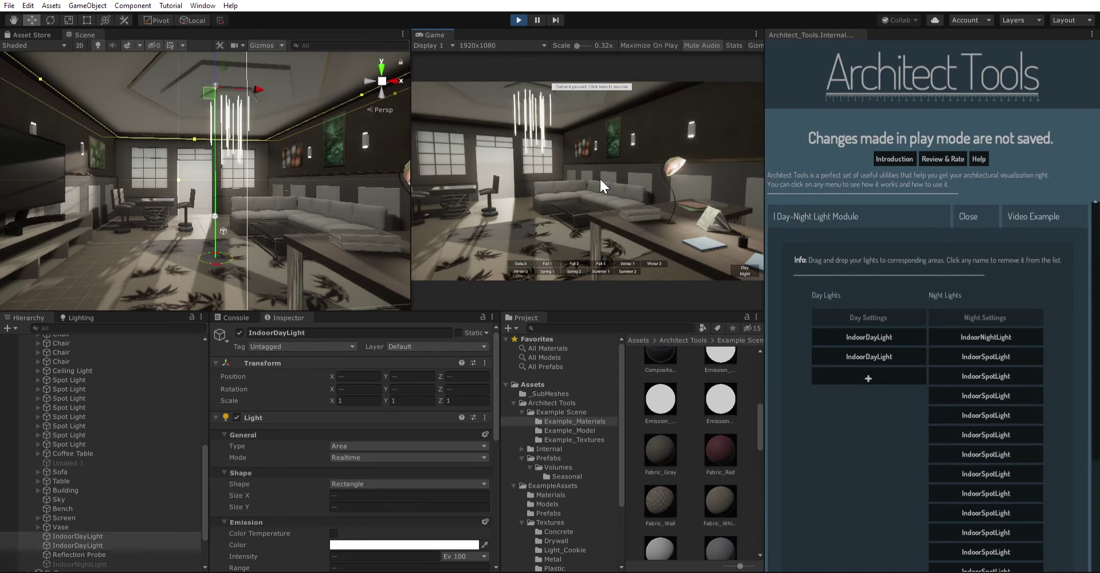
click(741, 265)
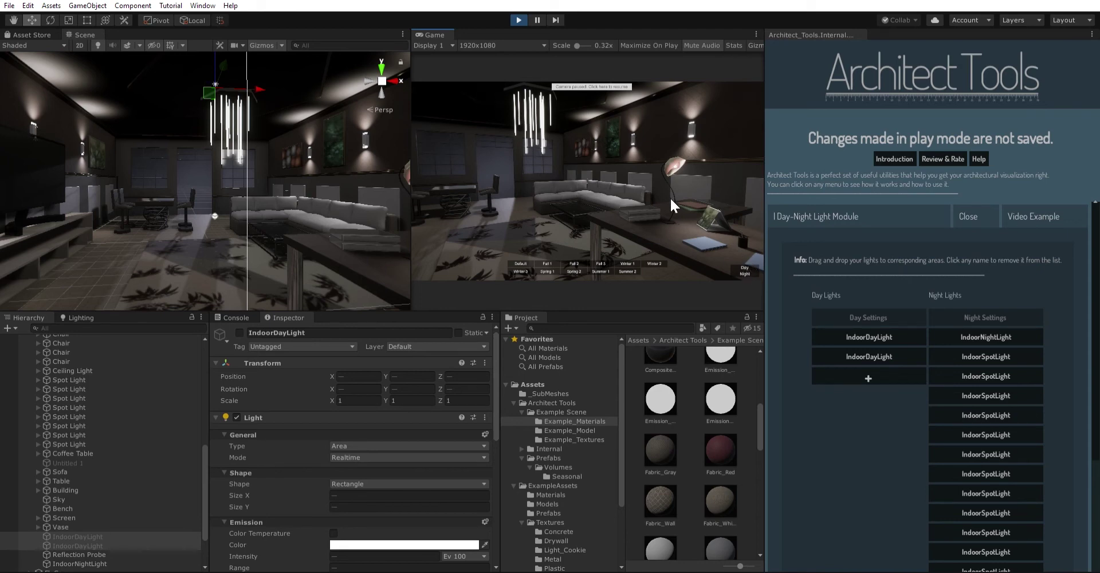
click(745, 255)
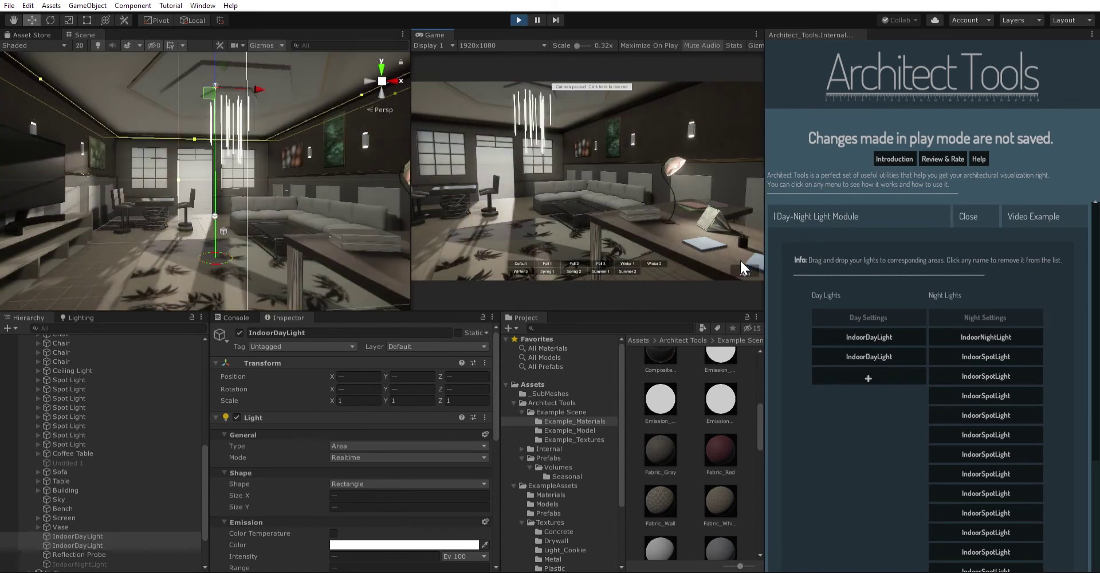
click(741, 260)
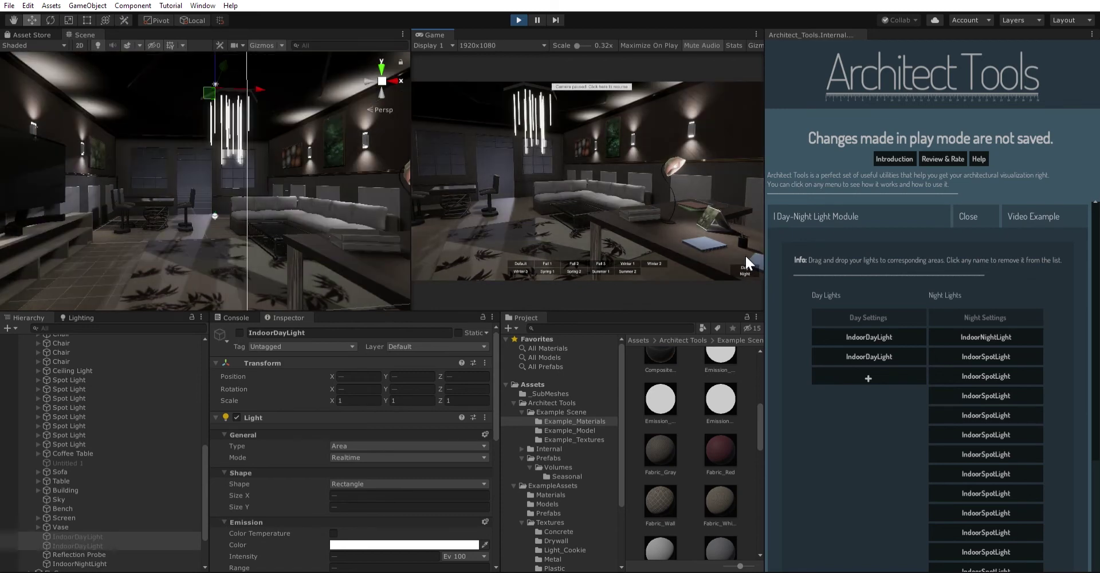
click(745, 255)
click(741, 263)
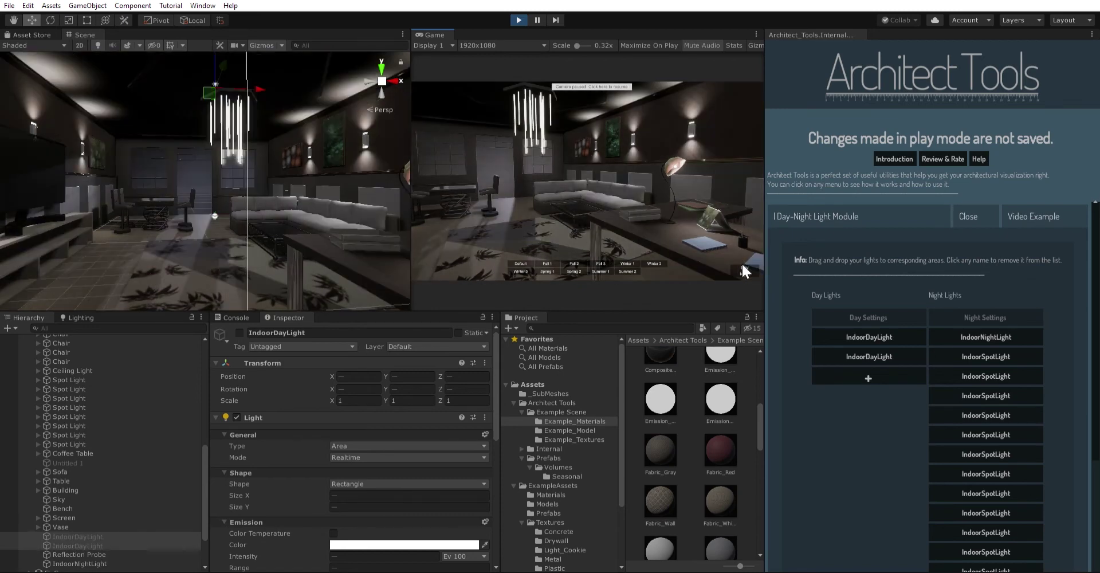
click(743, 256)
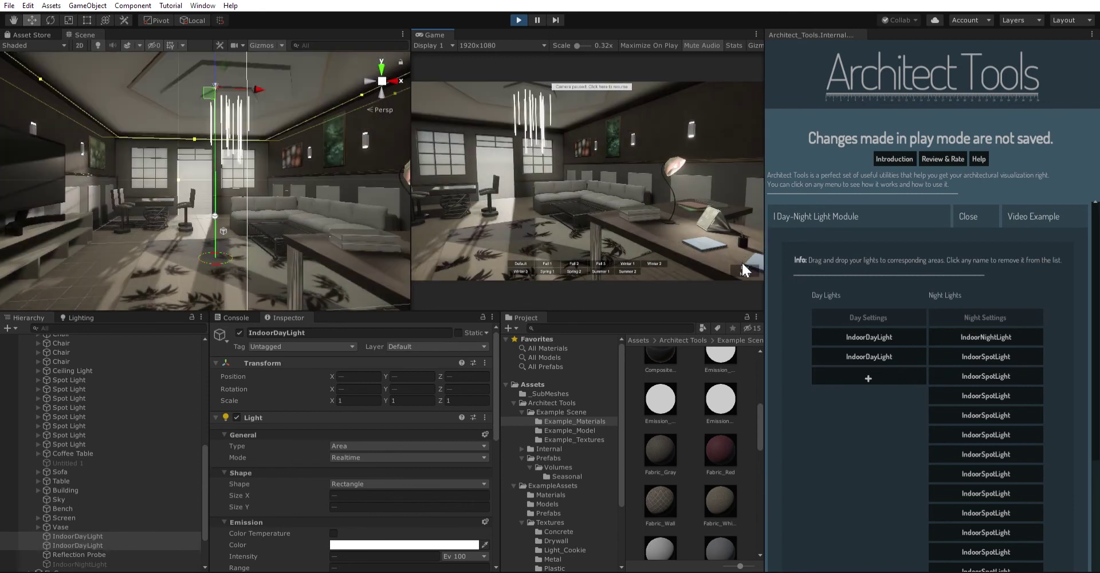
click(741, 261)
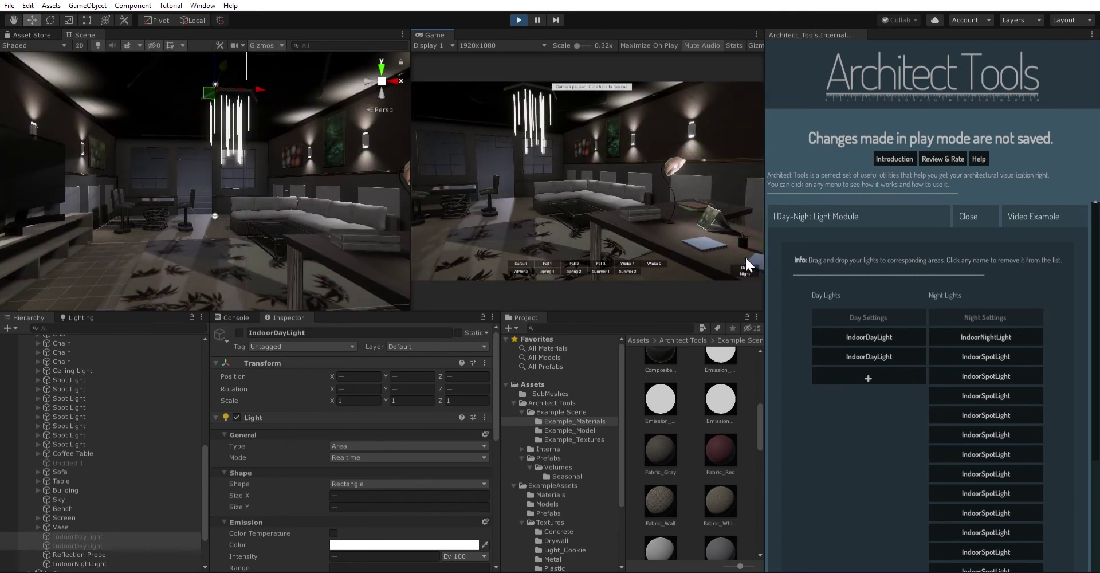
click(744, 257)
- Remove IndoorNightLight from the Night Lights list of the Day-Night Light Module
scroll(982, 292, down, 4)
scroll(862, 337, up, 4)
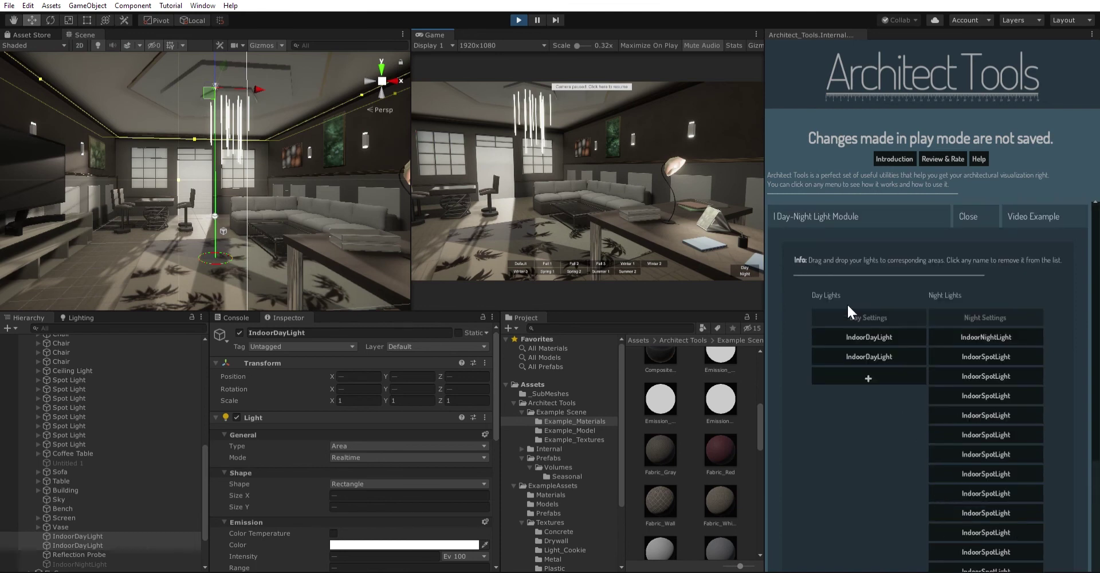
scroll(882, 395, down, 4)
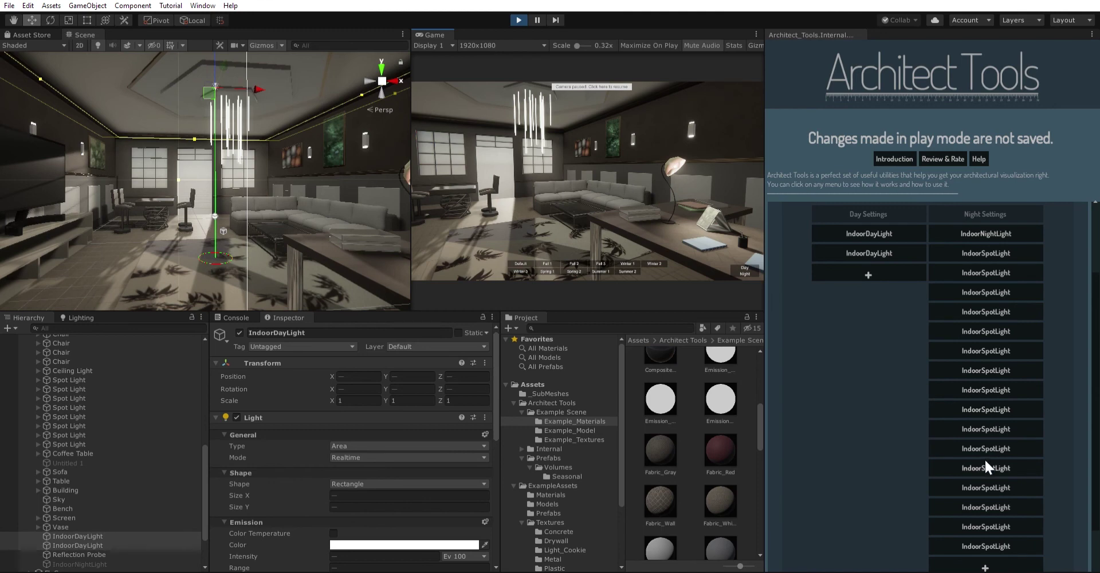
scroll(981, 452, up, 3)
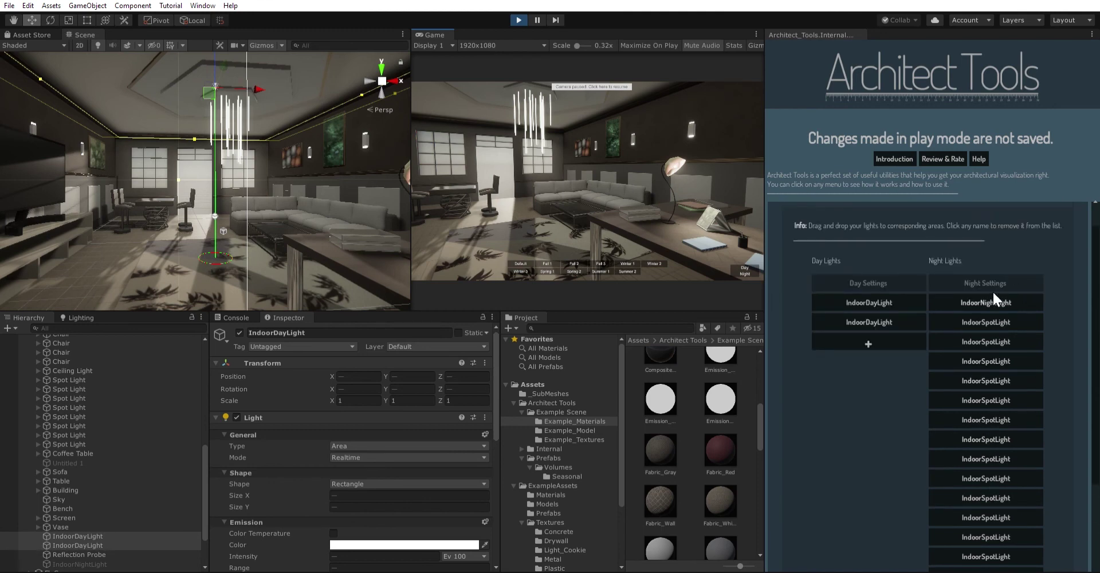
click(993, 294)
- Add the IndoorNightLight scene object back to the end of the Night Lights list
scroll(997, 320, down, 2)
scroll(117, 510, down, 3)
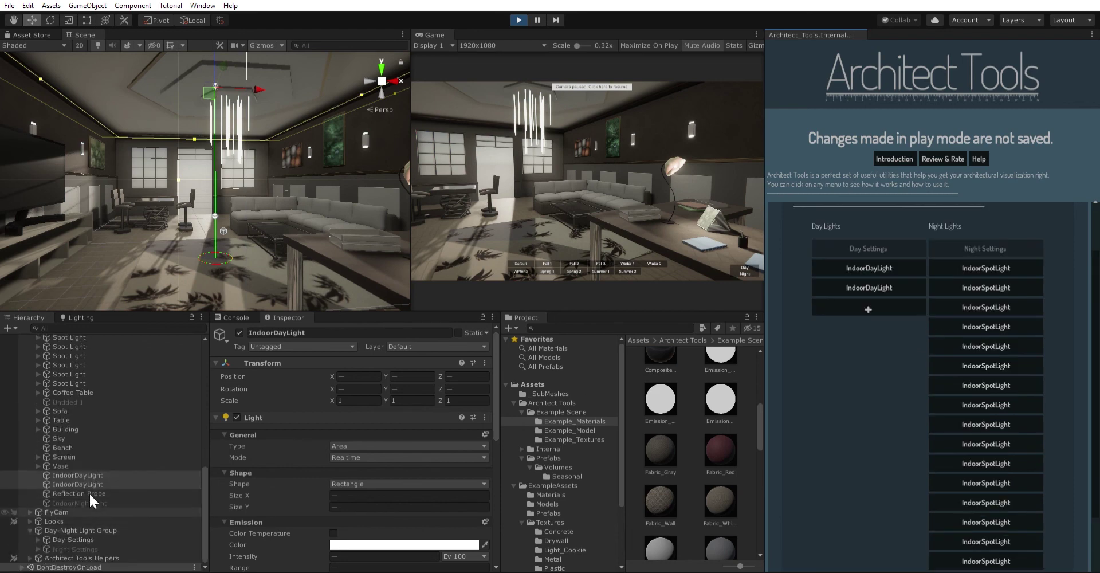
drag(87, 491, 988, 518)
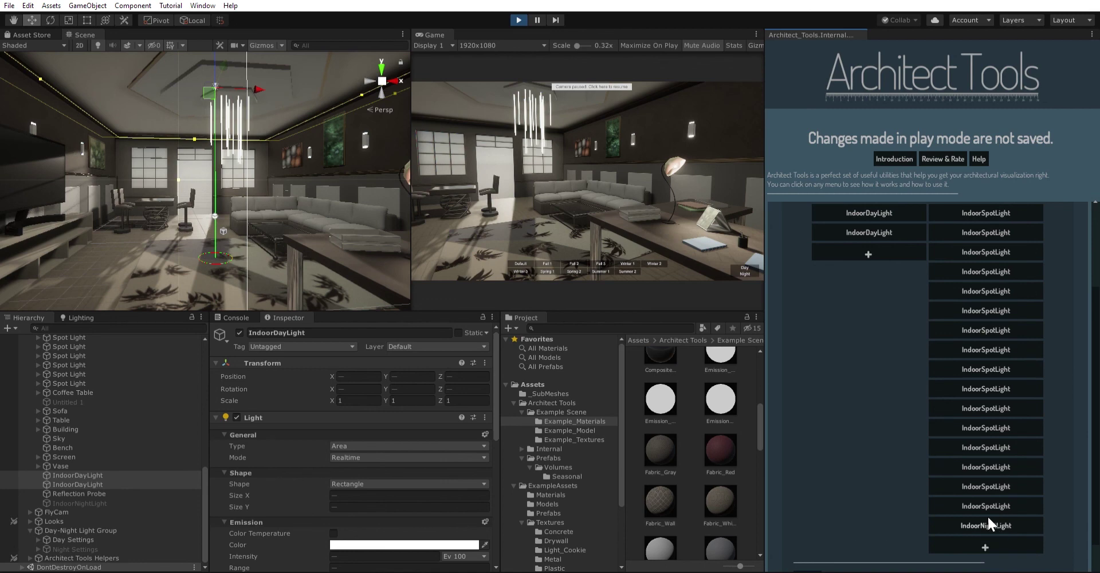
scroll(917, 527, up, 4)
scroll(893, 433, up, 3)
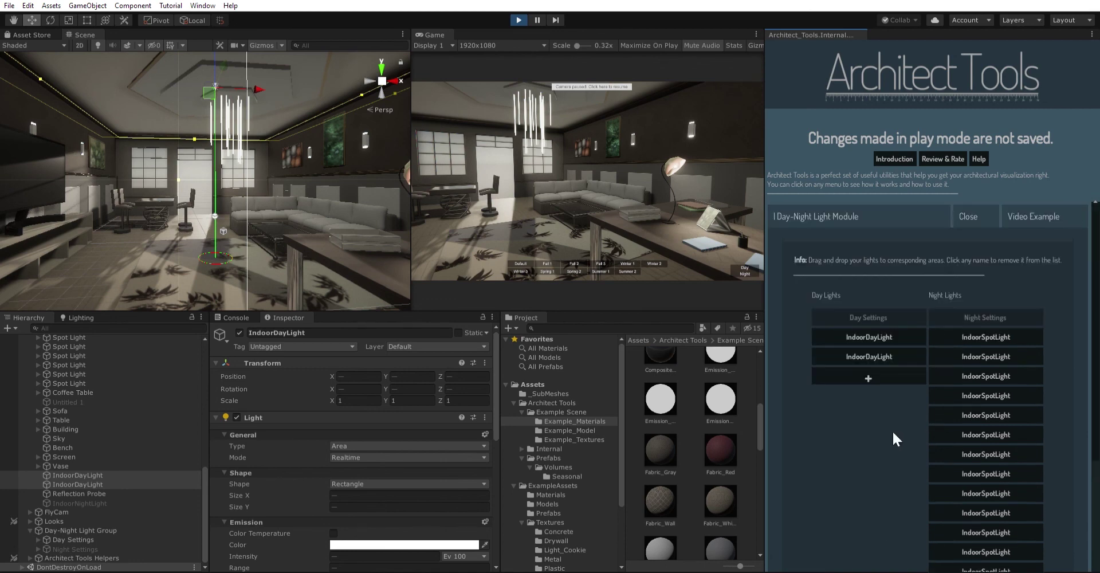
scroll(862, 403, down, 2)
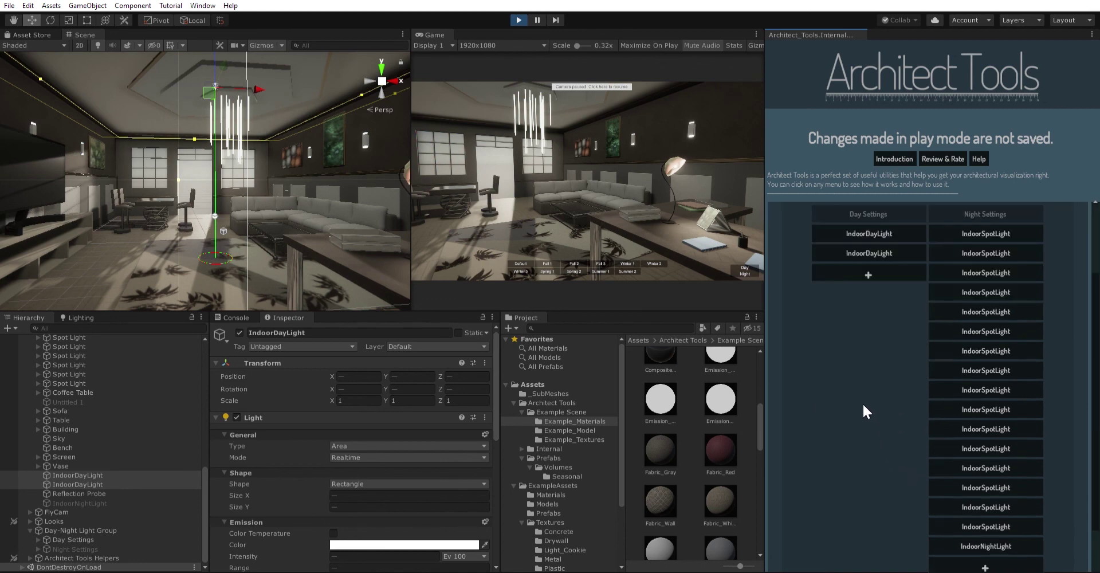
scroll(856, 411, up, 2)
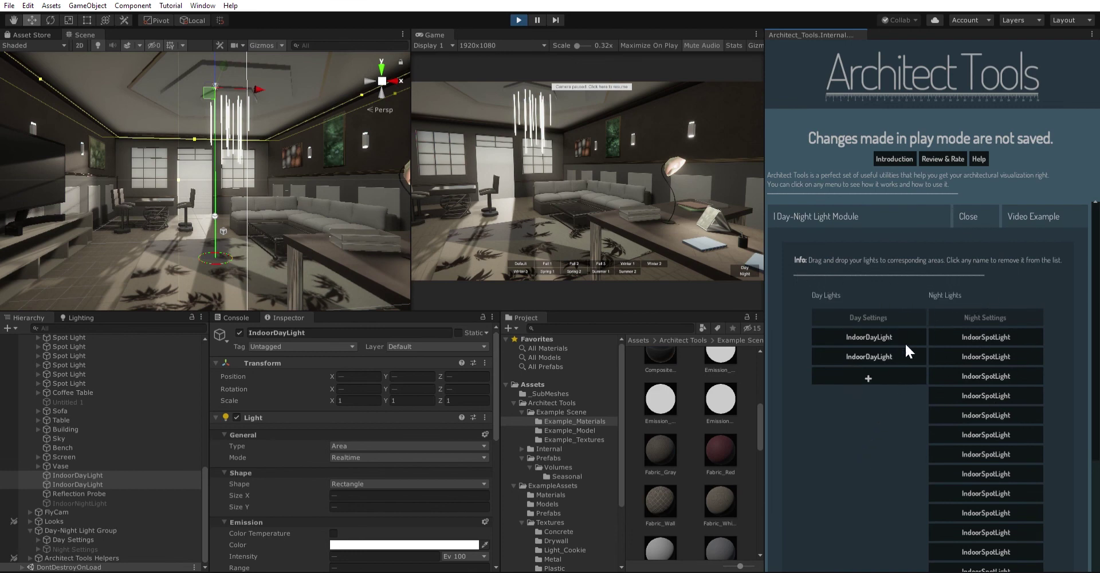
- Toggle the running scene between night and day lighting to test the re-added light, ending on night
click(743, 259)
click(745, 253)
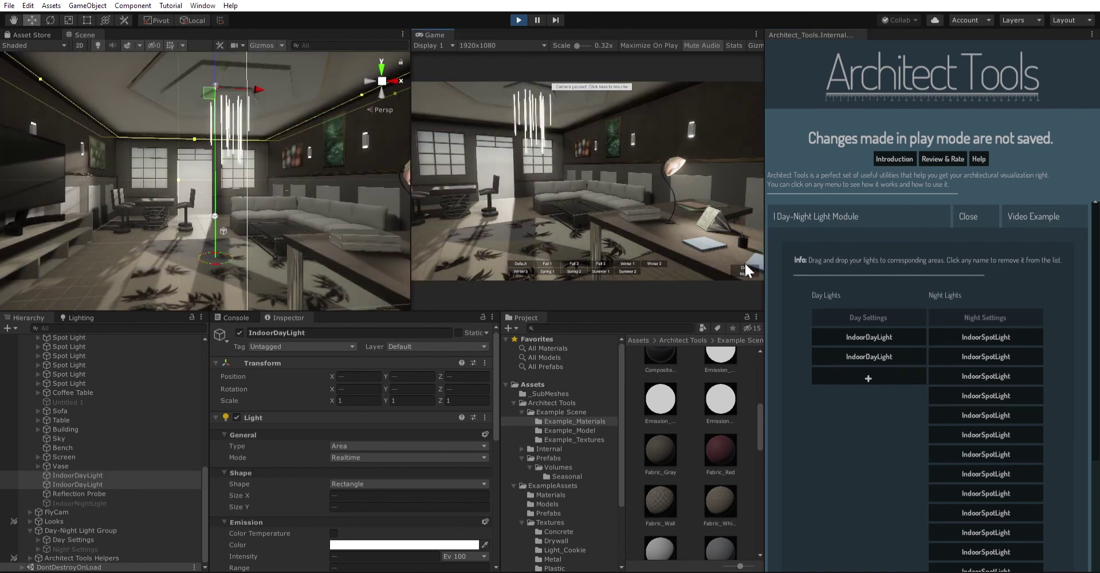
click(744, 261)
click(745, 257)
click(744, 260)
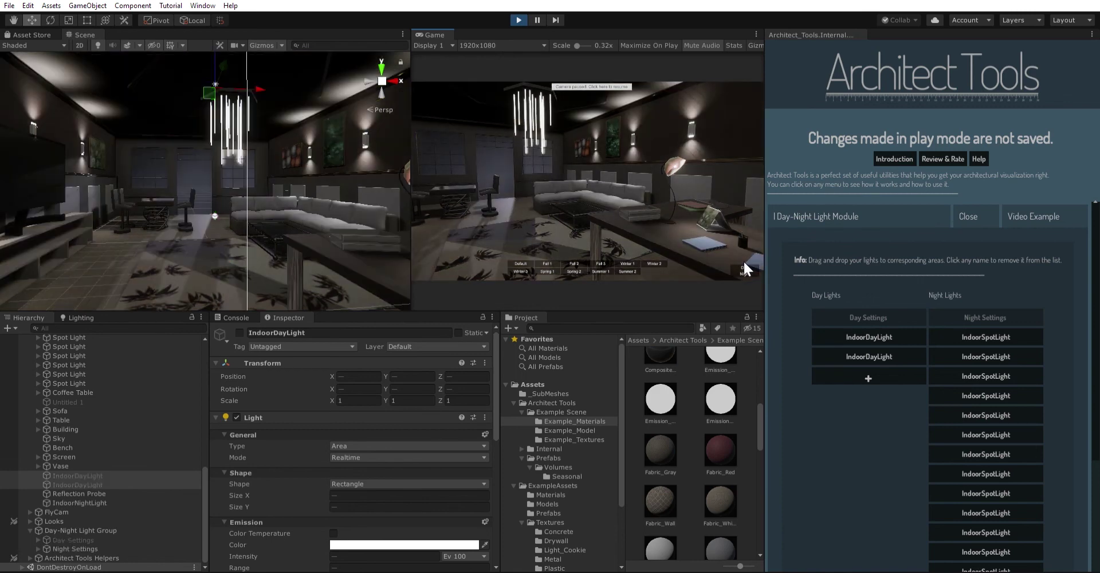